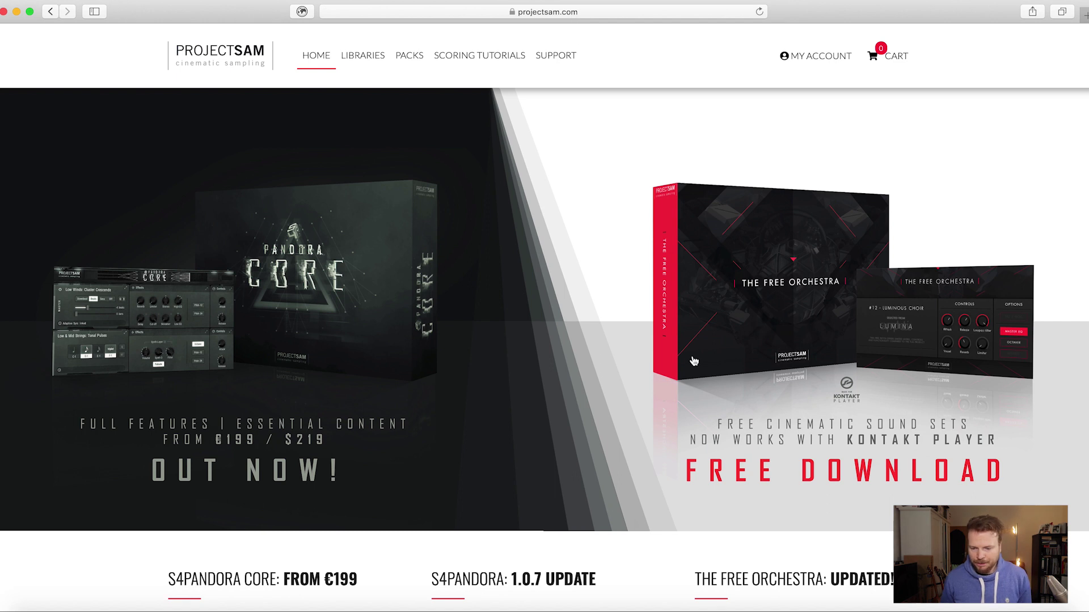
scroll(795, 421, down, 5)
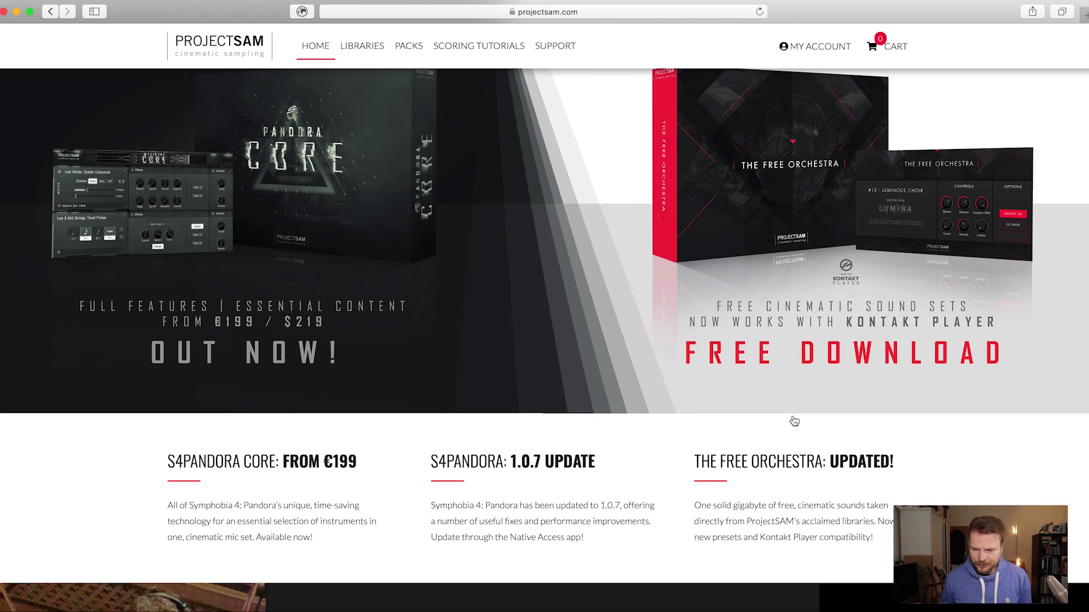
scroll(794, 418, up, 4)
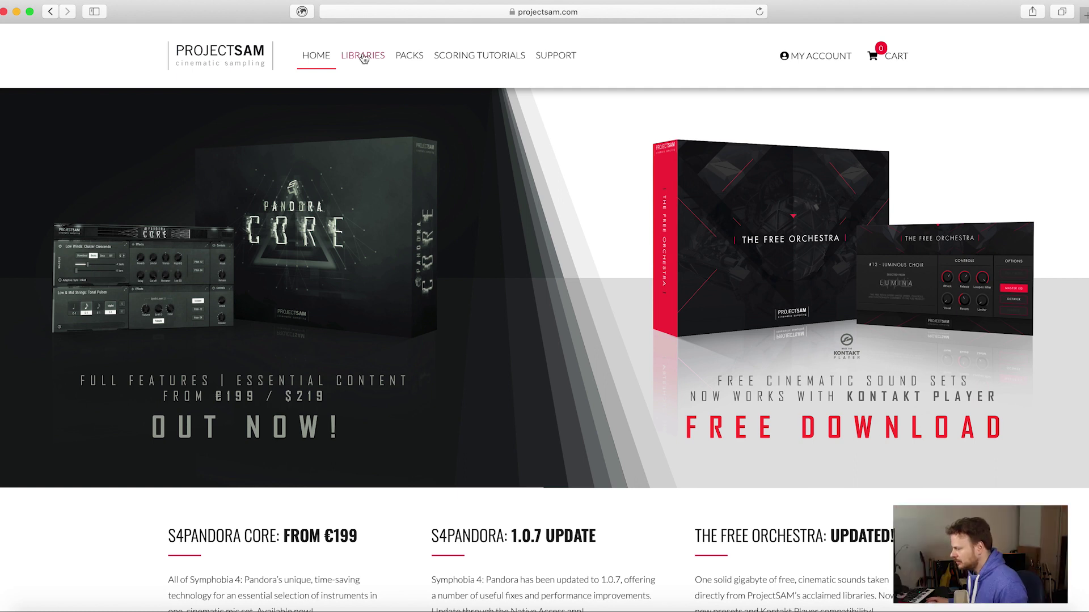
scroll(559, 280, up, 2)
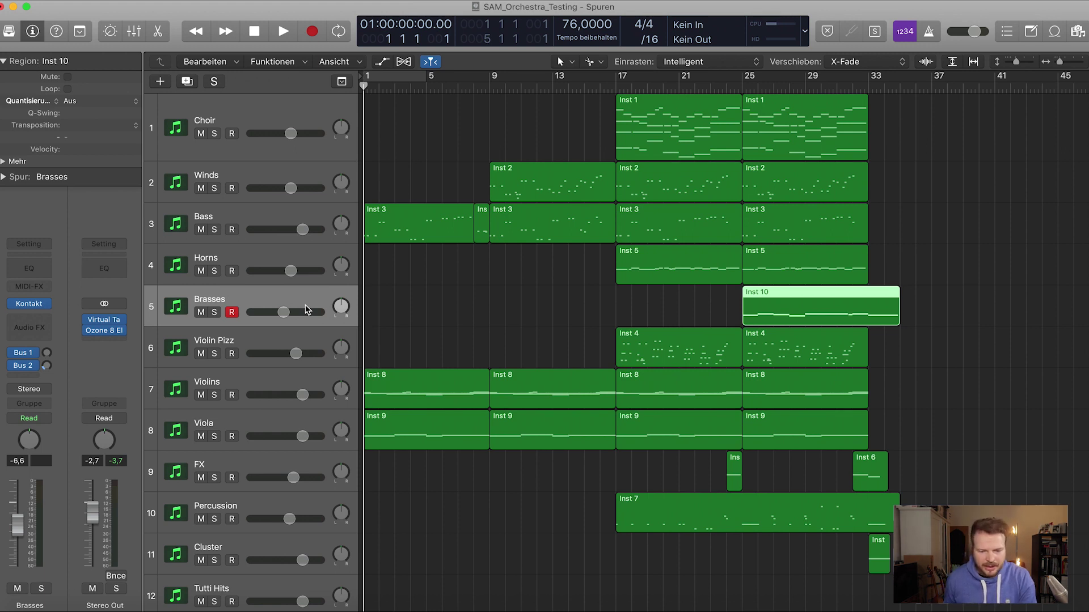
Look through the project's track list, selecting the Ominous Lows and Pandora Panic tracks
scroll(304, 306, down, 6)
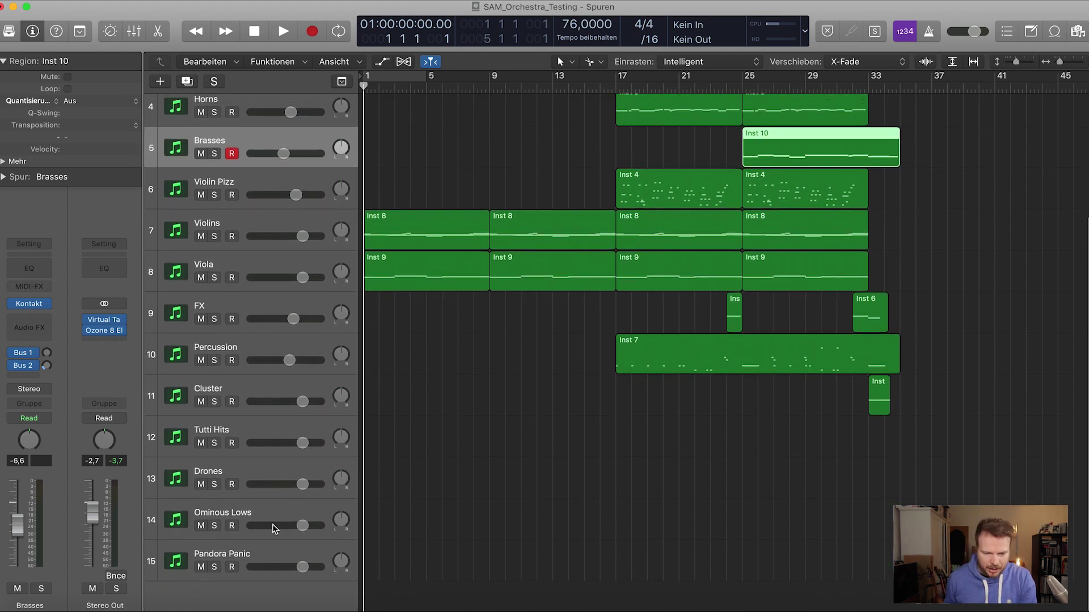
click(268, 518)
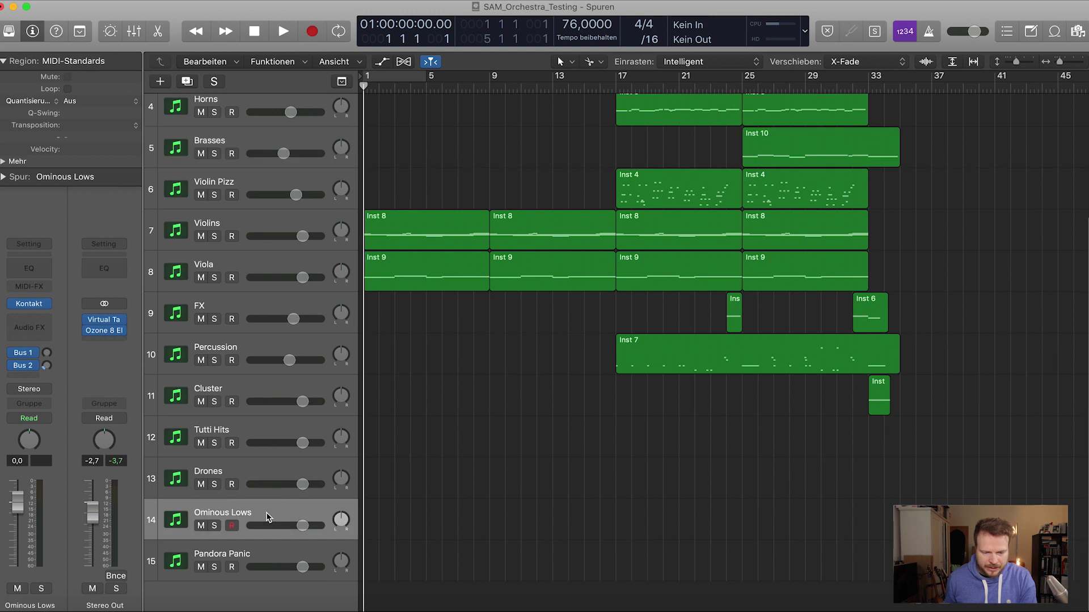
click(258, 558)
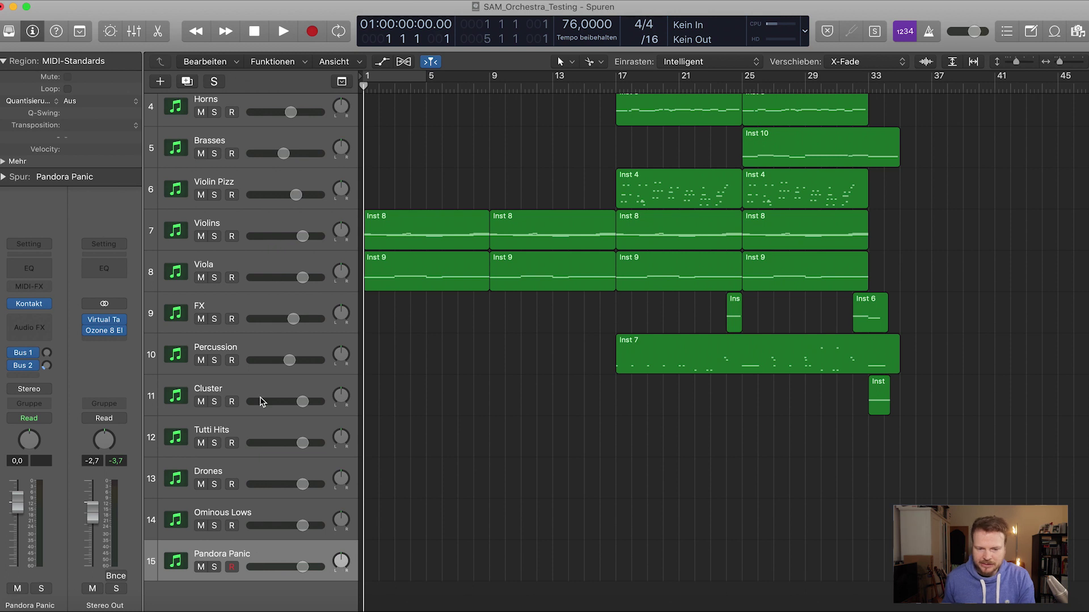
scroll(261, 401, up, 6)
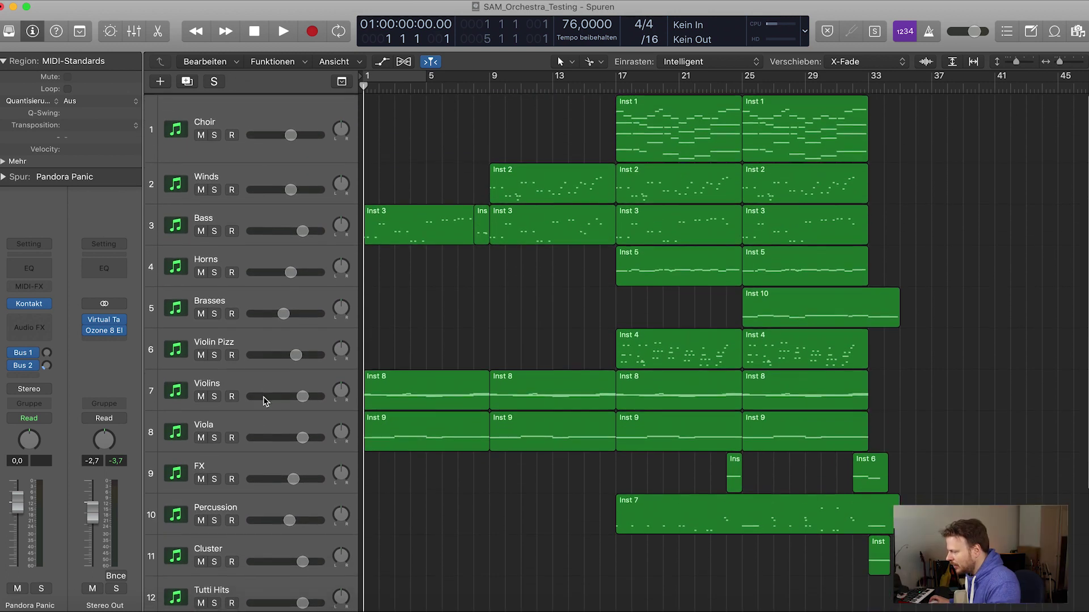
Solo the Choir track and play back its regions
click(278, 119)
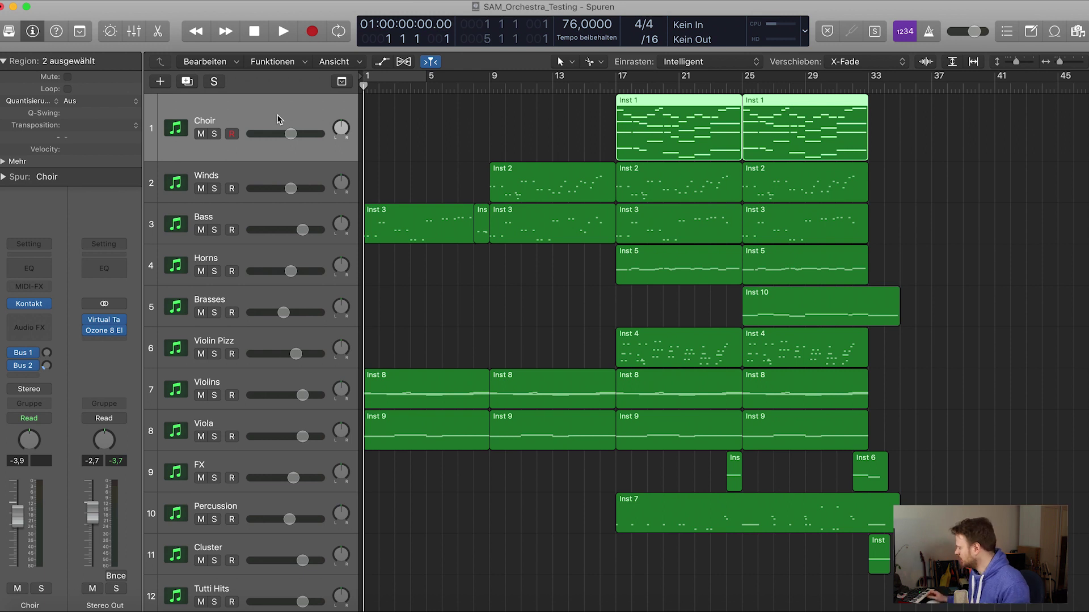
click(214, 134)
key(shift+Return)
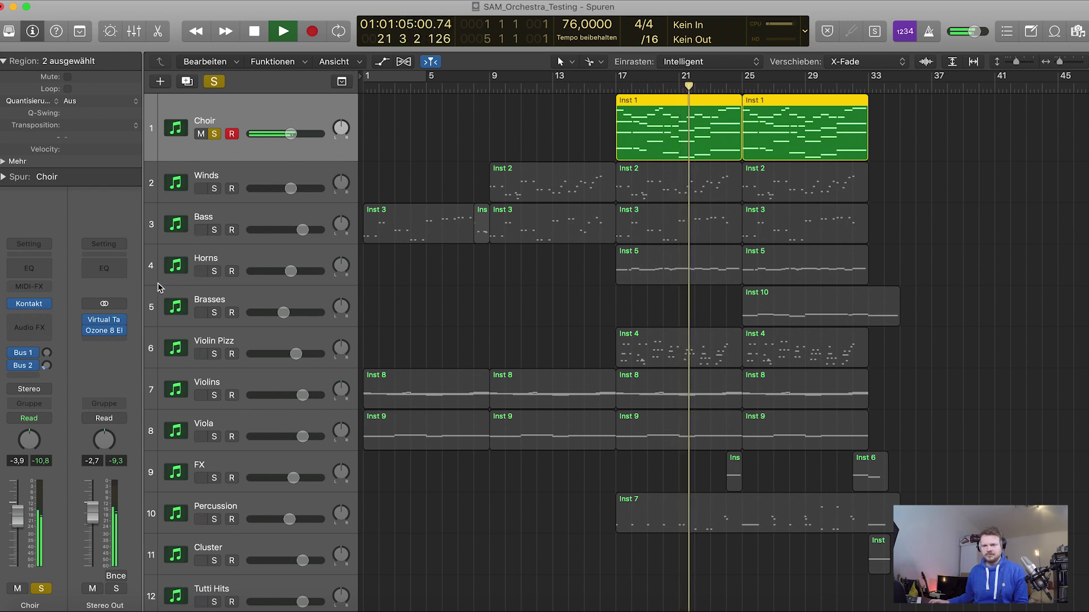
Open the Choir track's Kontakt instrument, try the Octaver on and off around playback, and leave it enabled
click(34, 304)
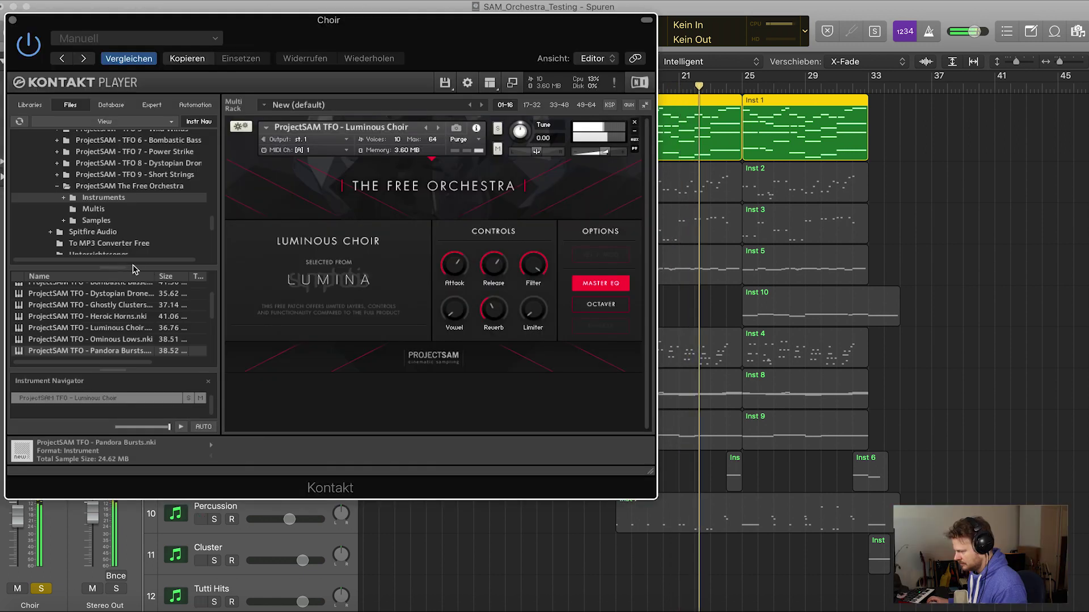
click(600, 306)
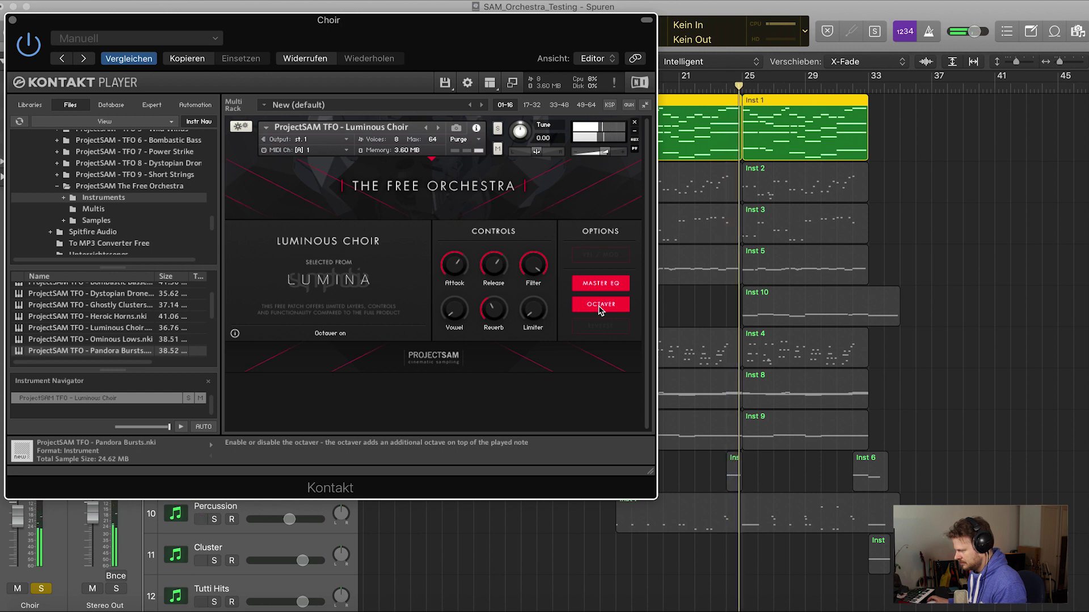
key(space)
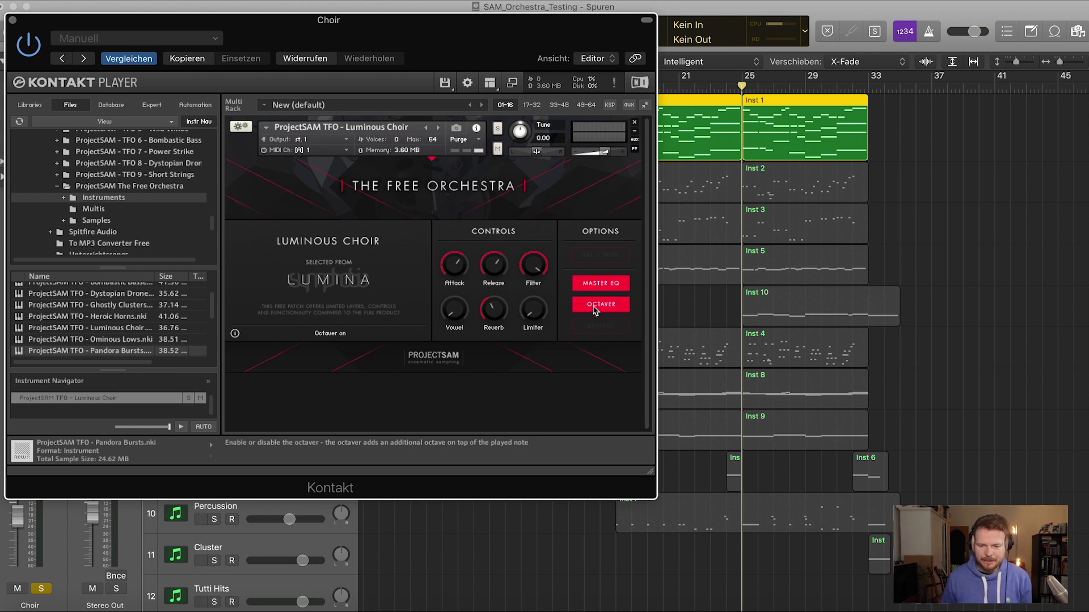
click(595, 309)
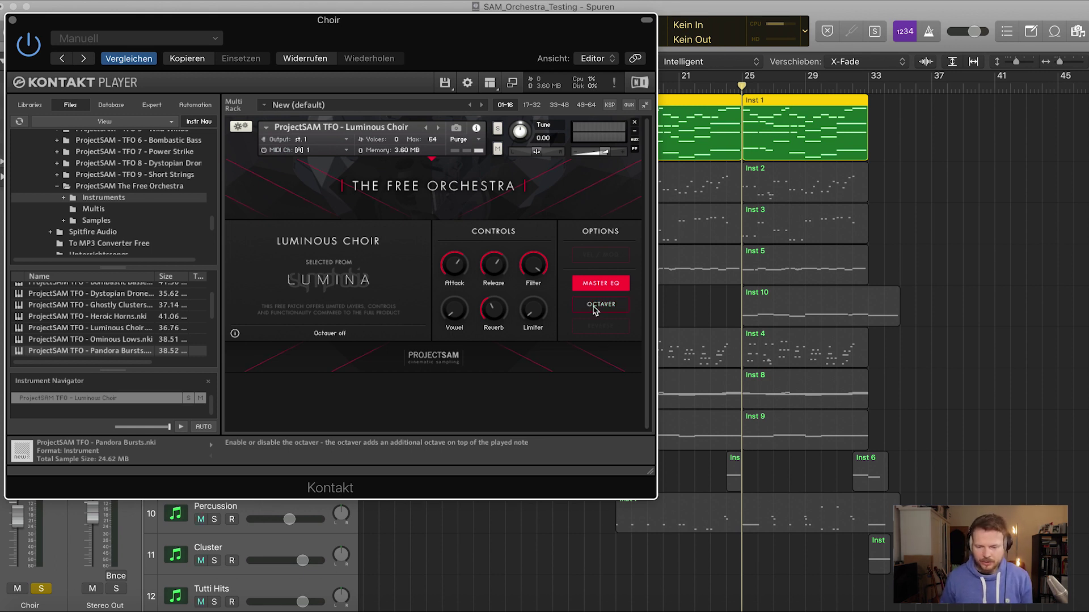
click(595, 309)
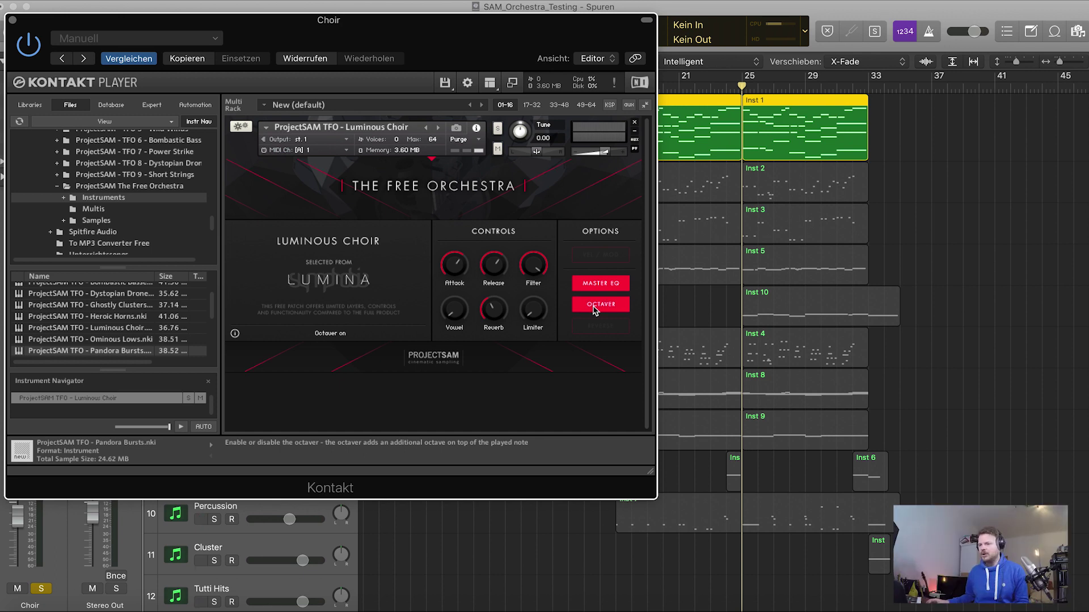
Move the Kontakt window clear of the Choir regions and play the soloed choir from bar 17
scroll(797, 193, left, 1)
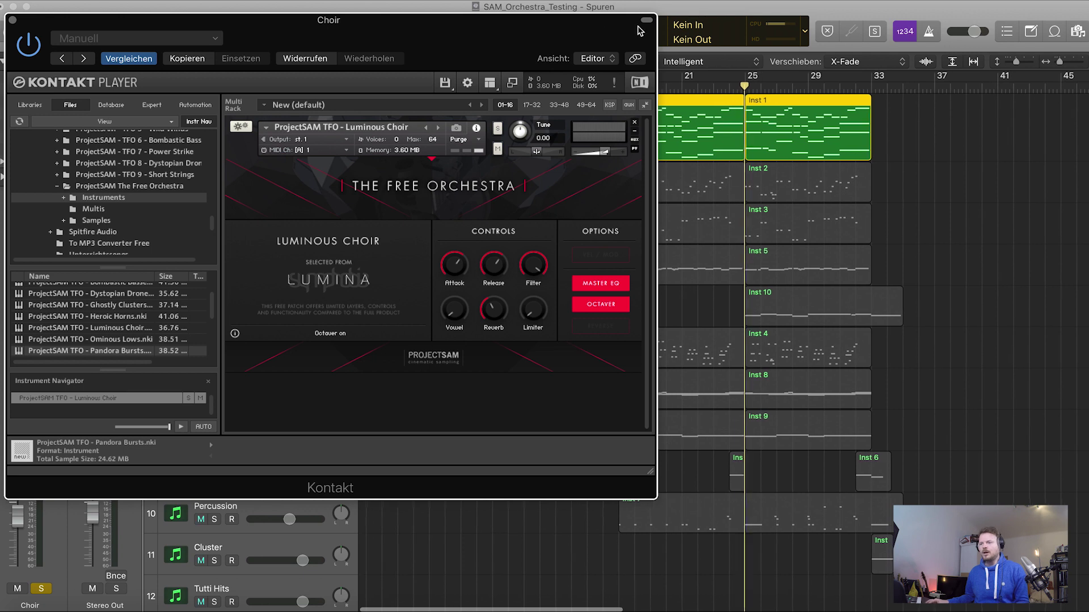
drag(612, 28, 746, 182)
click(618, 90)
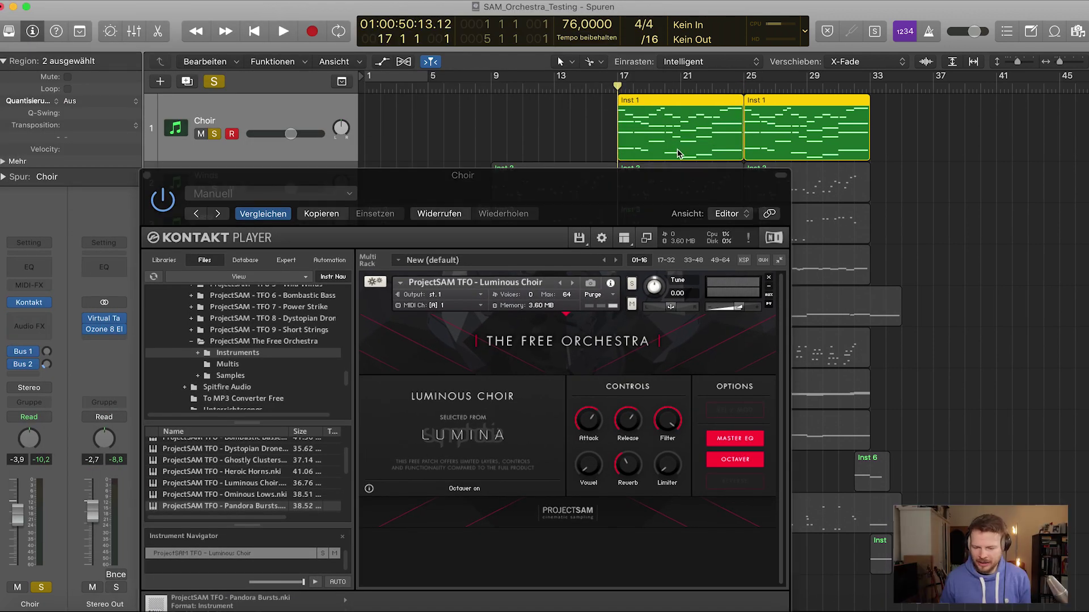
key(space)
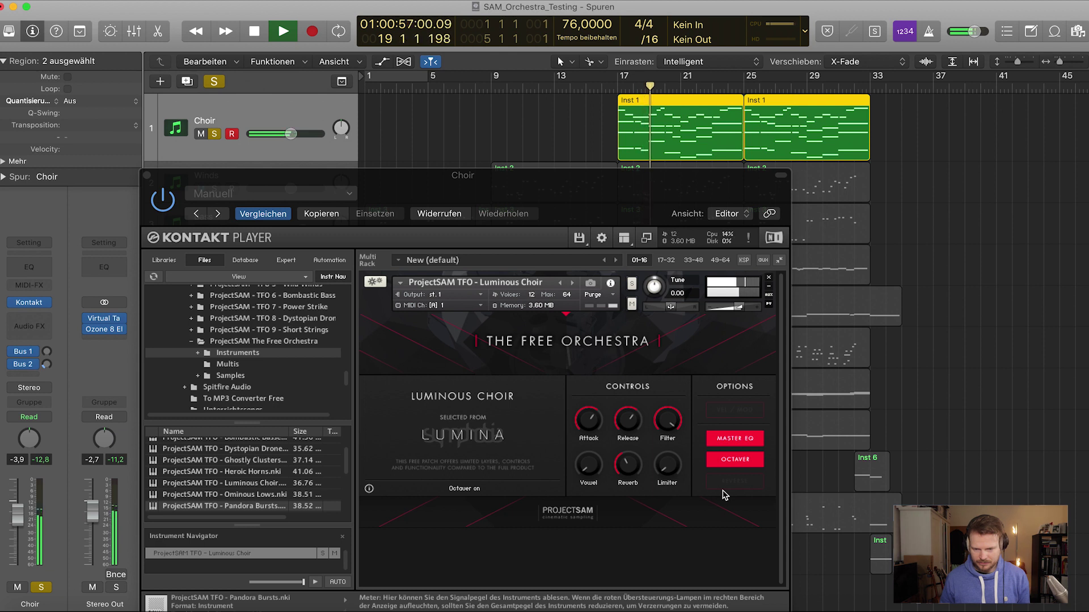
Compare the playing choir with the Octaver off and back on, and end the solo playback with the instrument window closed
click(733, 460)
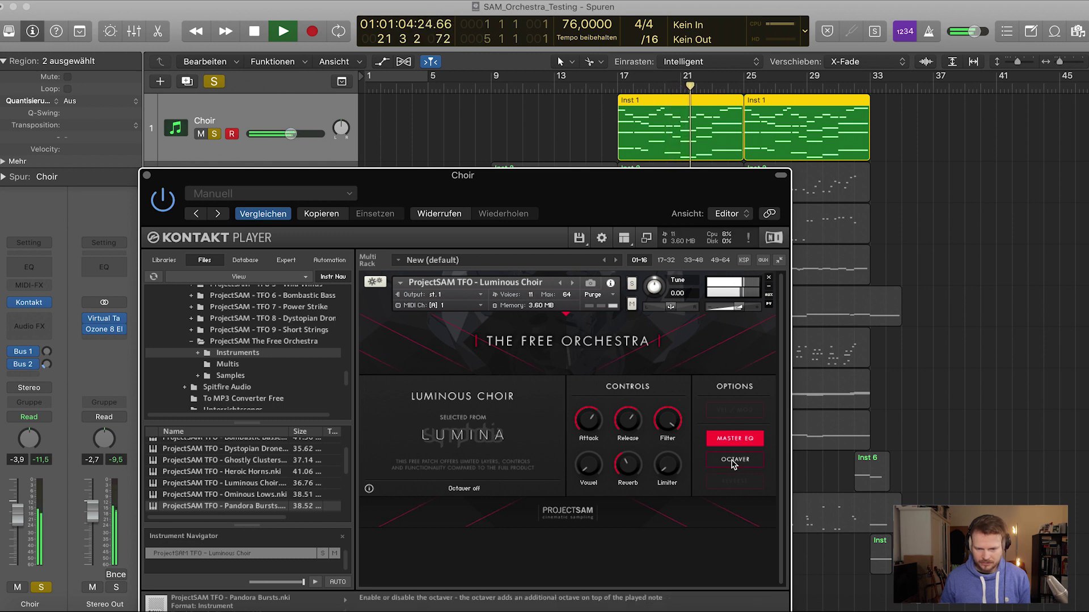
click(733, 463)
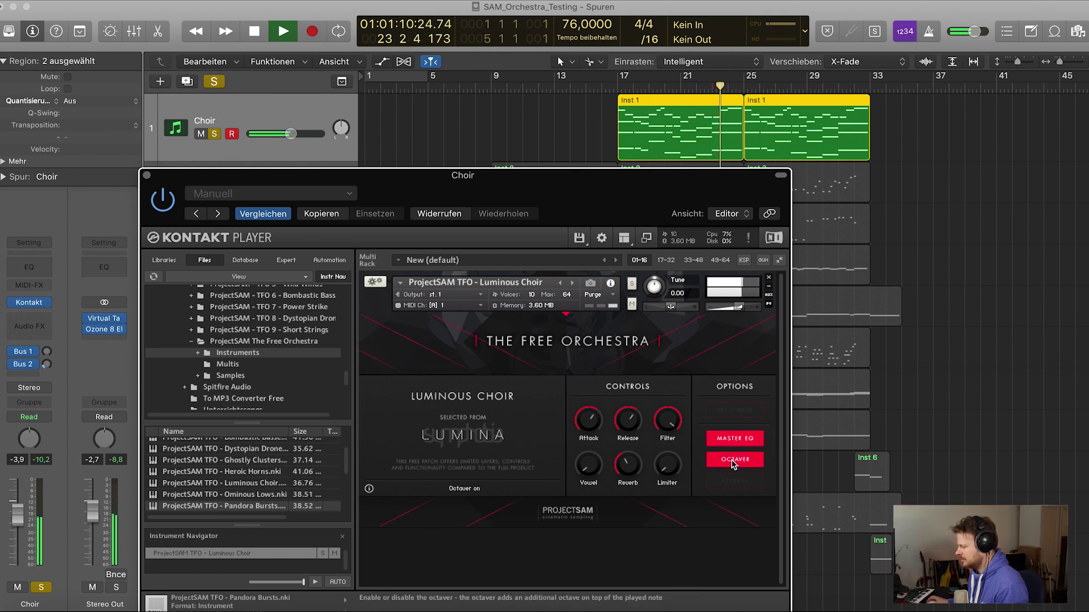
key(space)
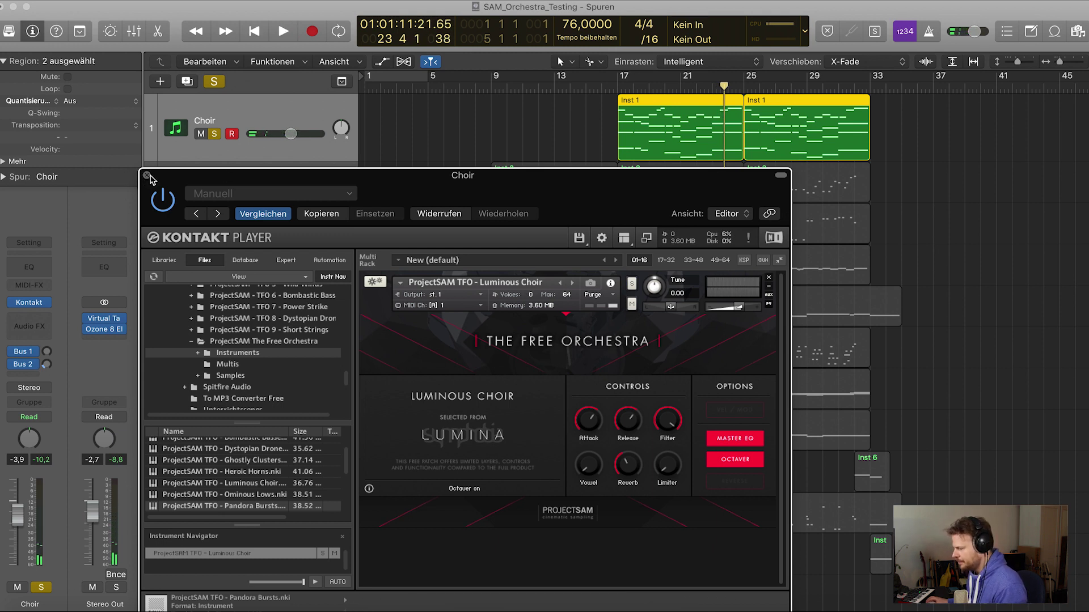
click(147, 176)
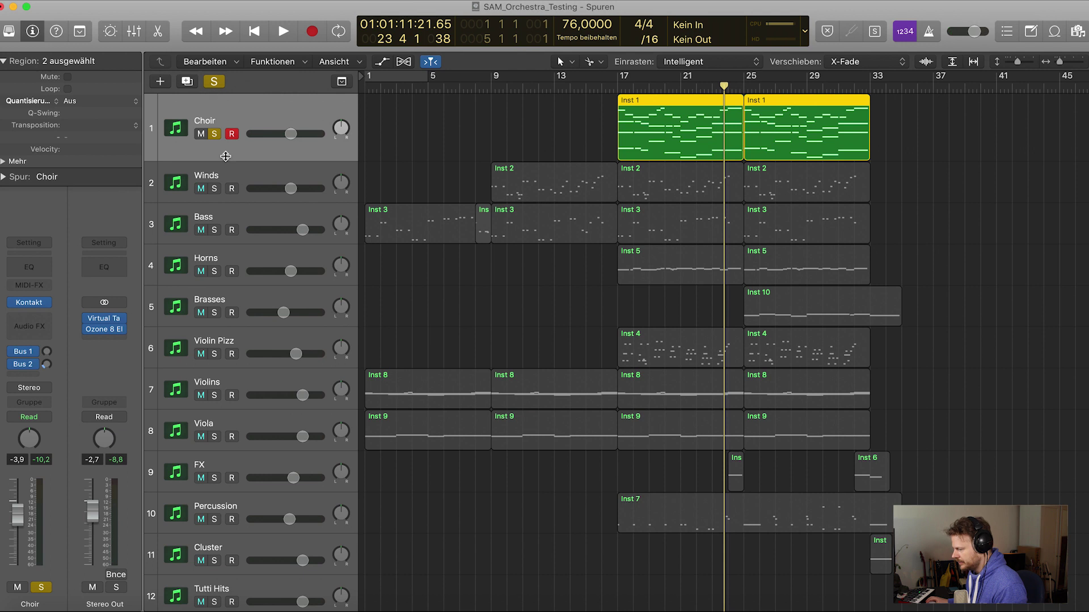
click(214, 134)
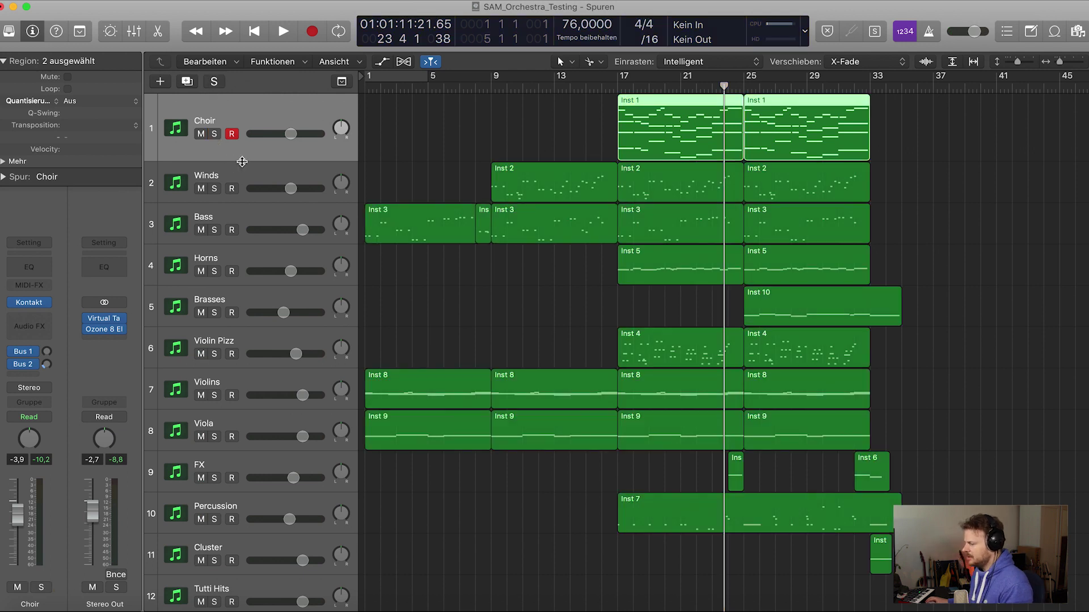
View the Kontakt instrument loaded on the Winds track and close its window
click(252, 178)
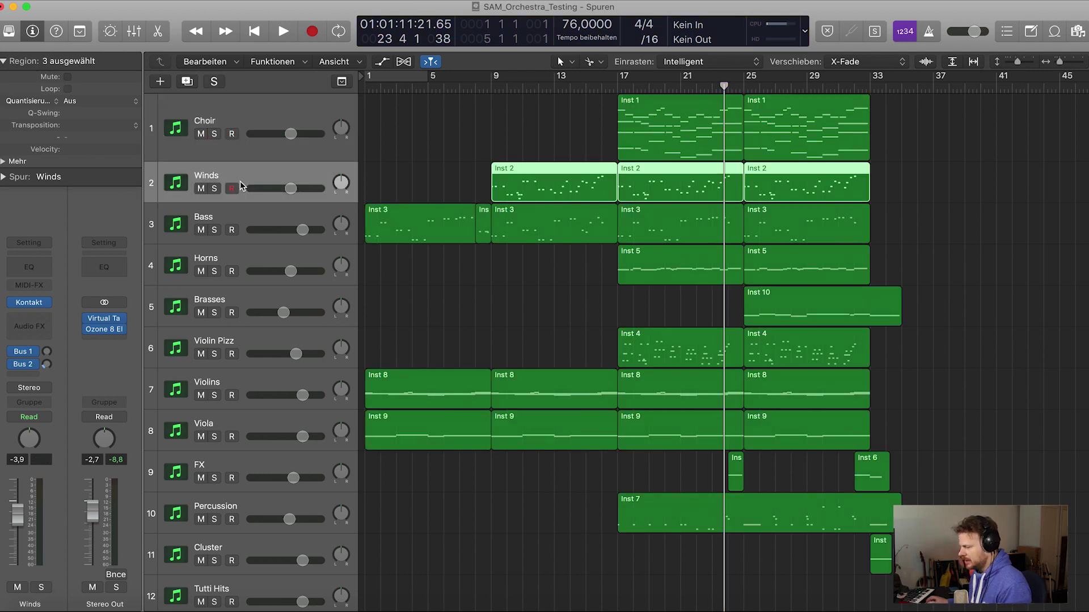
click(38, 315)
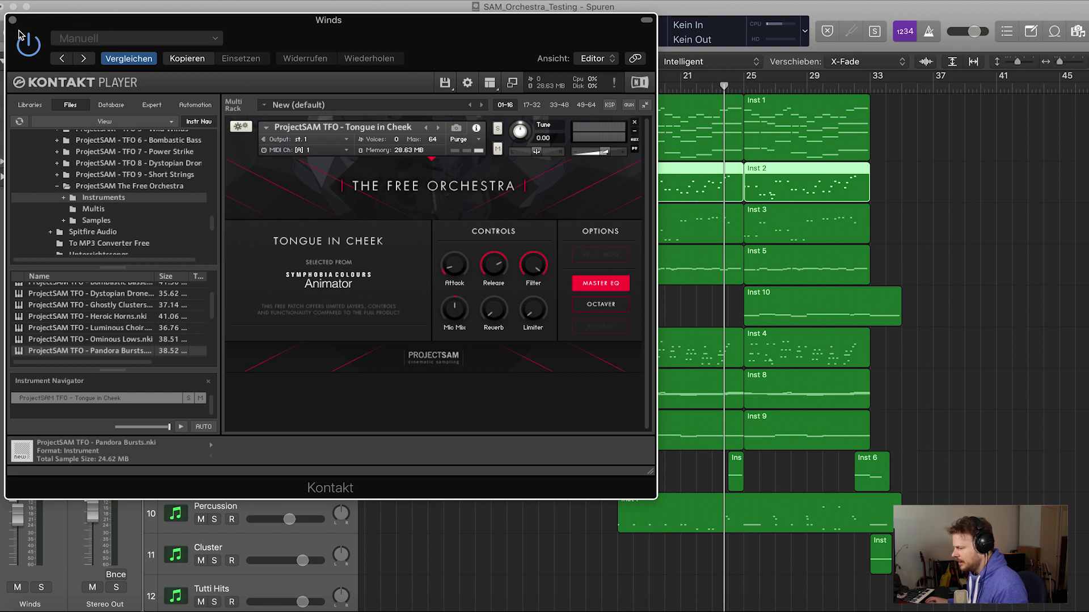
click(12, 21)
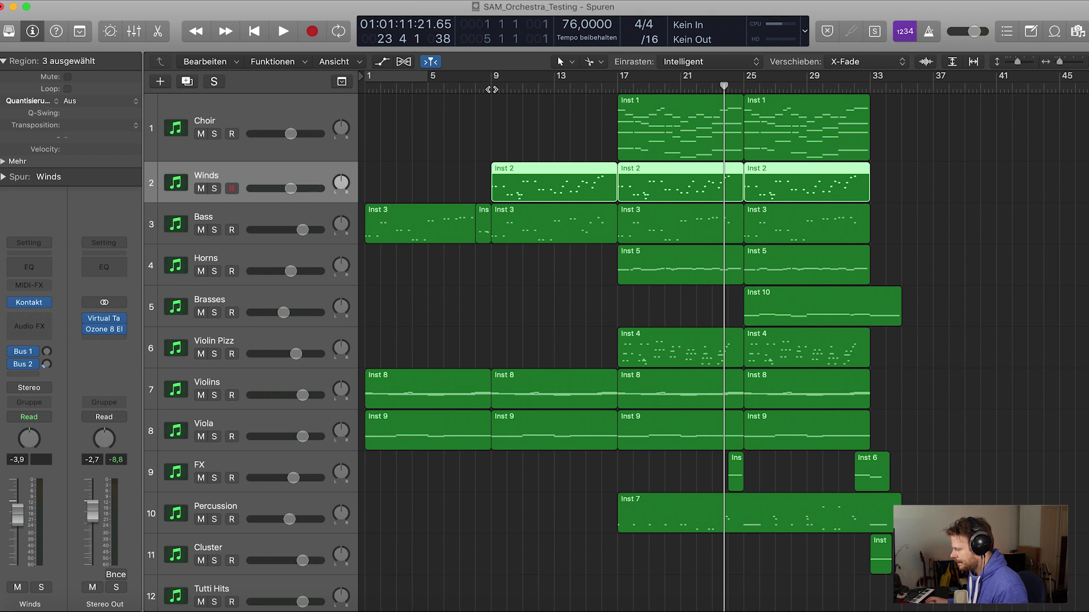
Listen to the Winds track in solo from bar 9, and unsolo it when playback is stopped
key(space)
click(215, 189)
key(space)
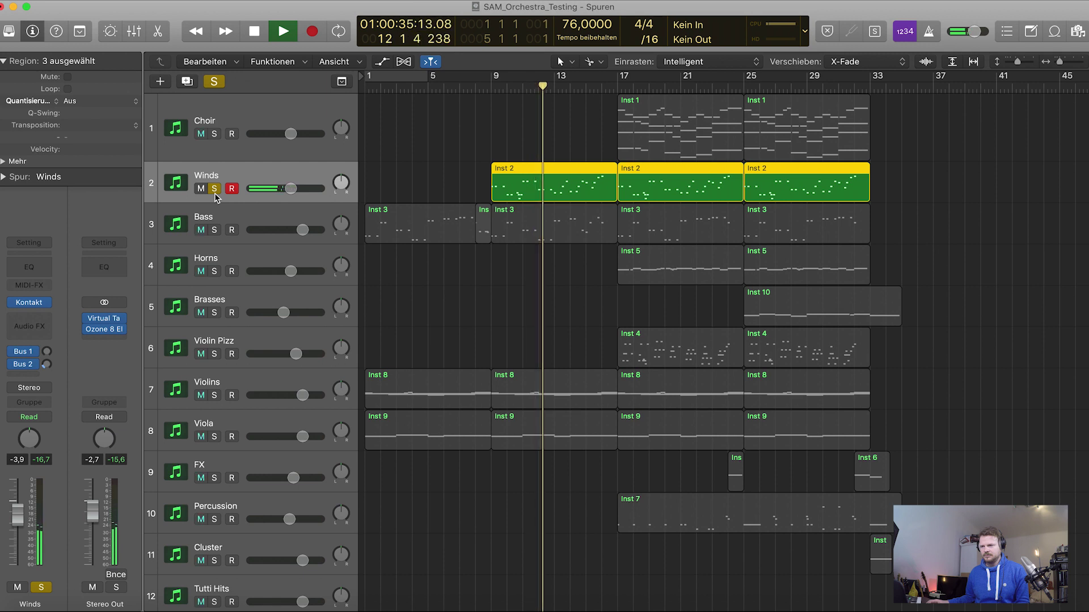
key(space)
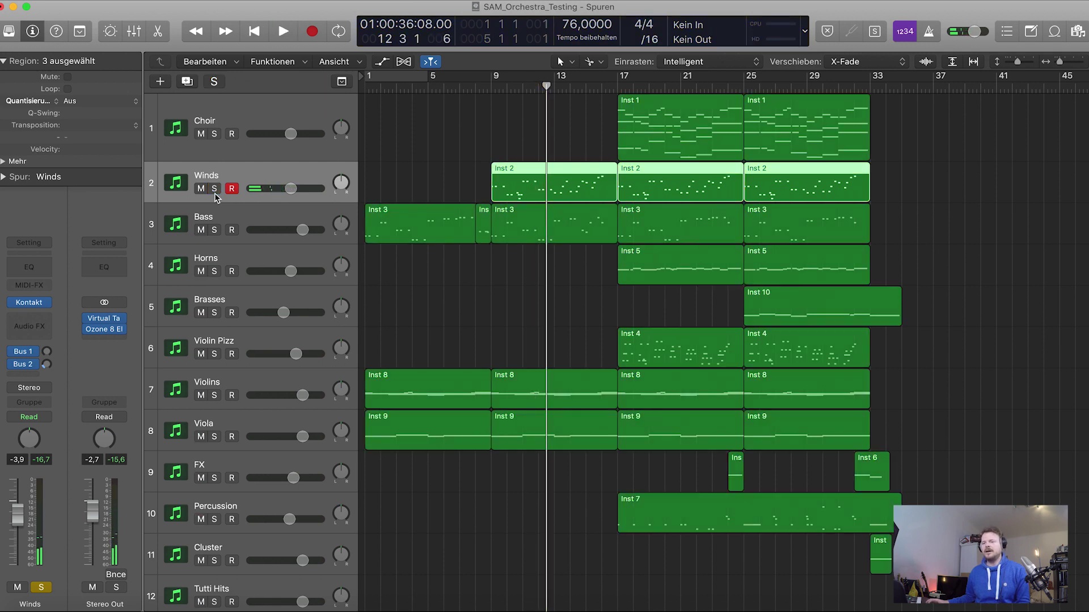
click(214, 189)
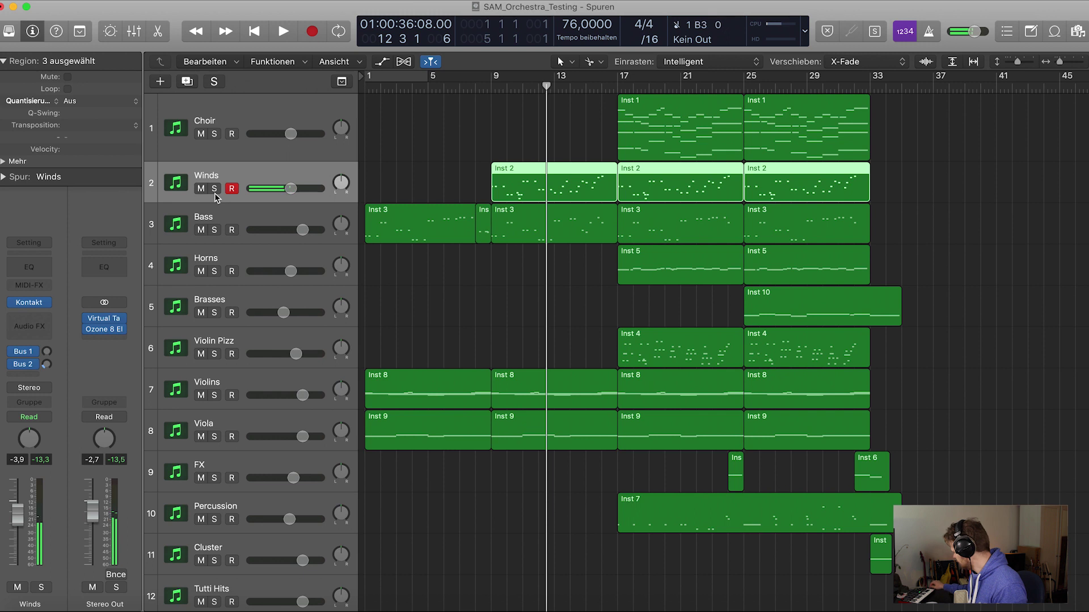
Solo the Bass track and listen to it from the beginning of the project
click(235, 221)
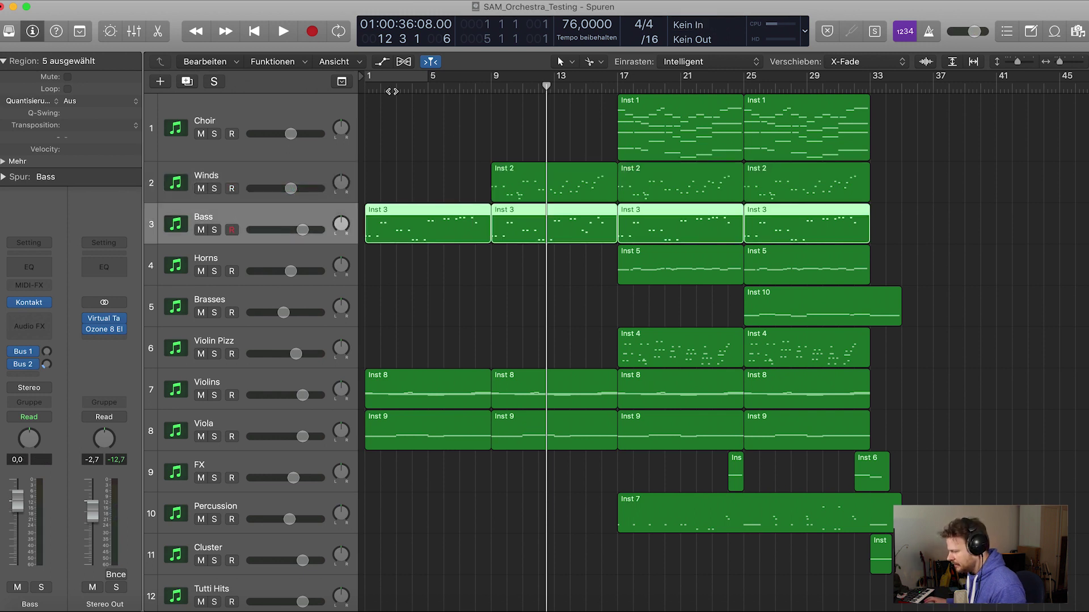
click(366, 89)
key(Return)
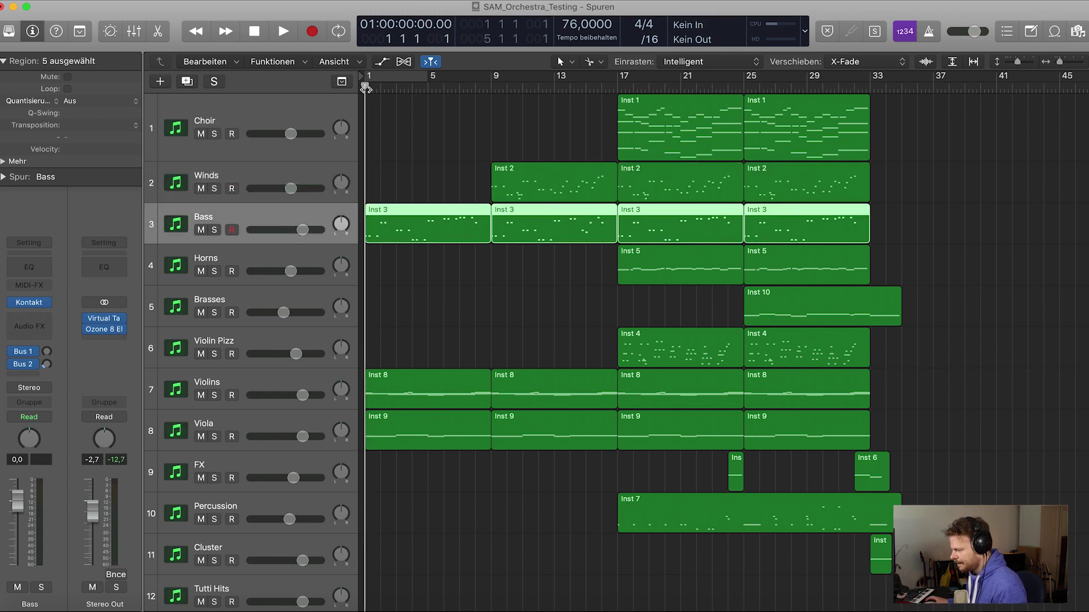
click(214, 230)
key(space)
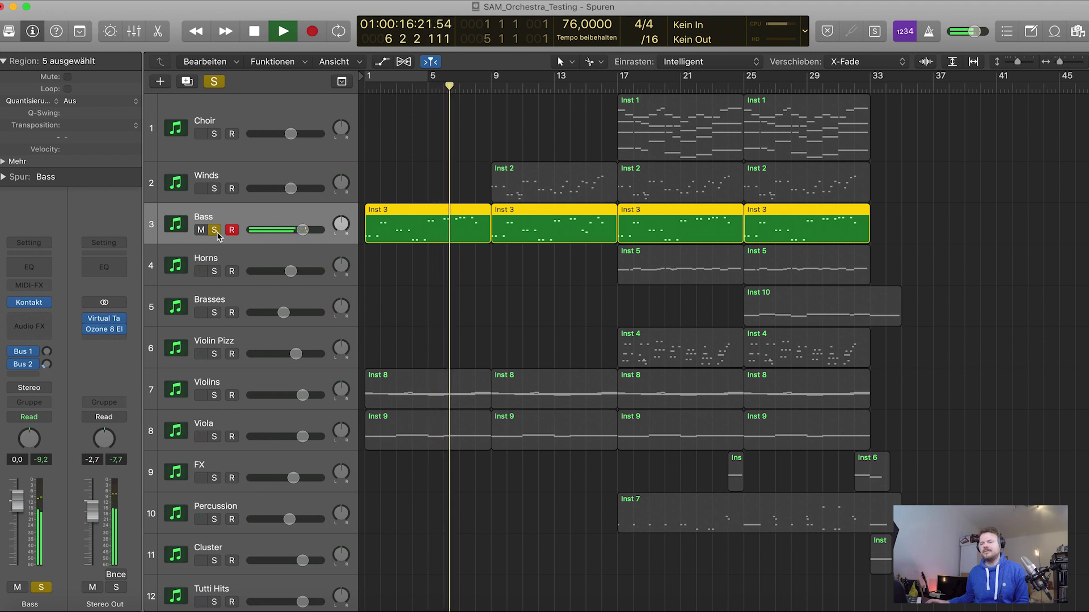
key(space)
View the Bass track's Kontakt instrument, close its window and unsolo the track
click(28, 302)
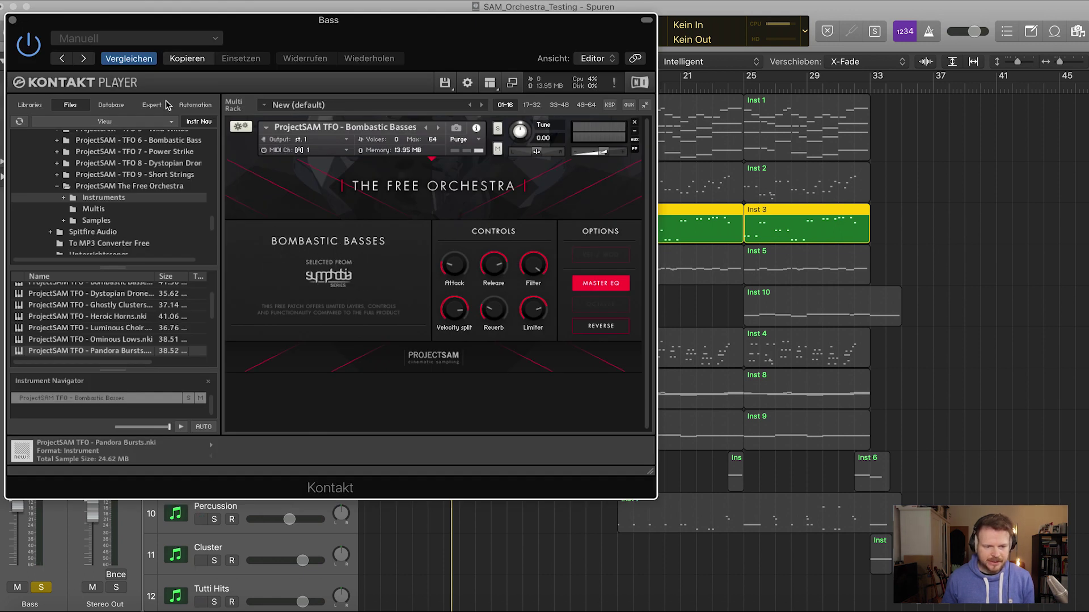
click(13, 22)
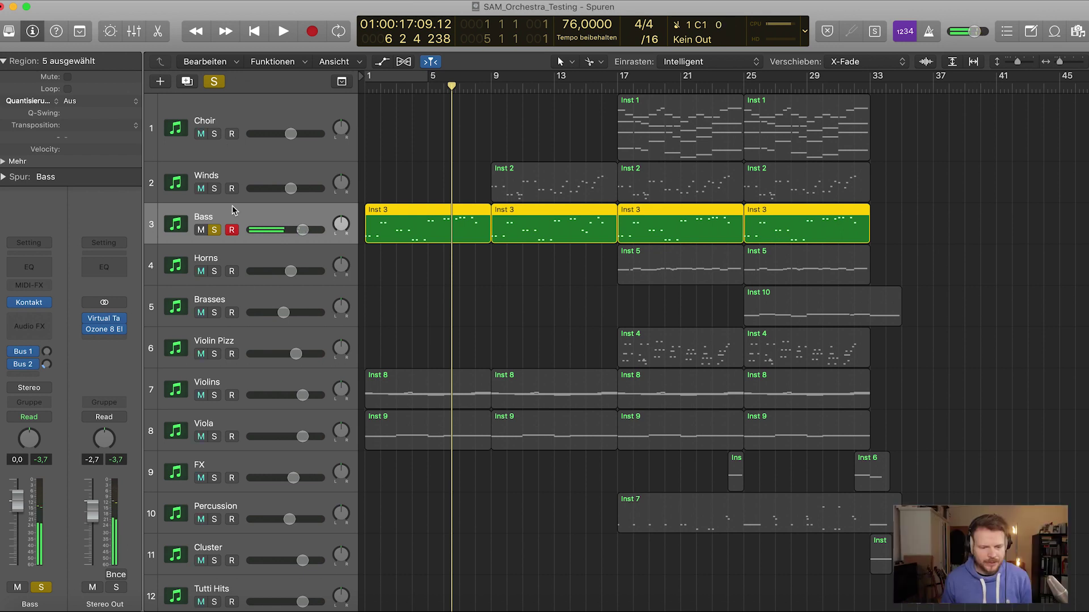
click(215, 231)
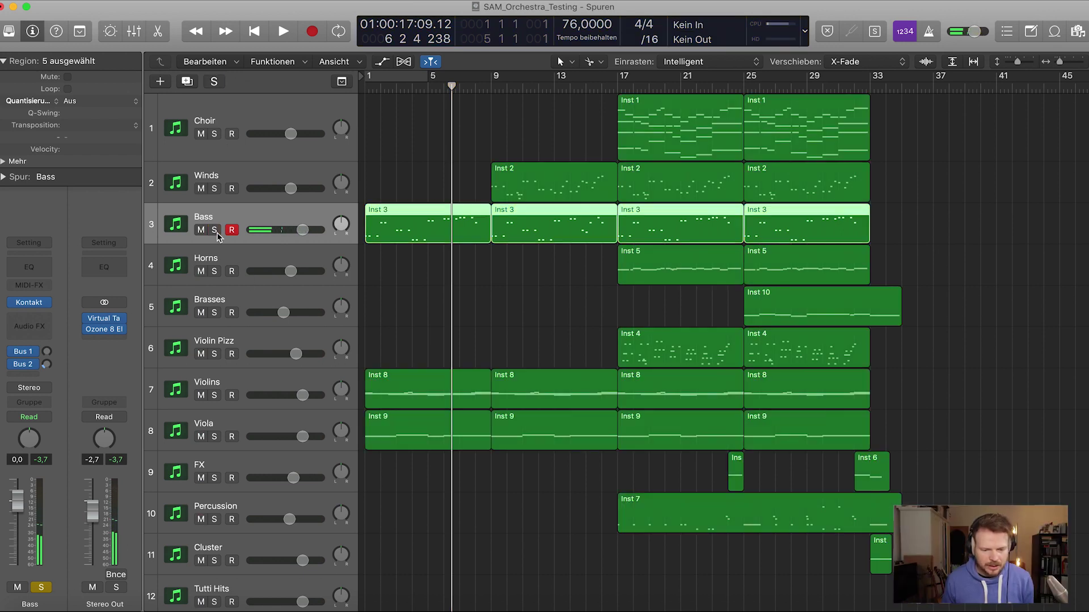
Set the playhead to bar 17, view the Kontakt instrument on the Horns track and close its window
click(260, 255)
click(617, 87)
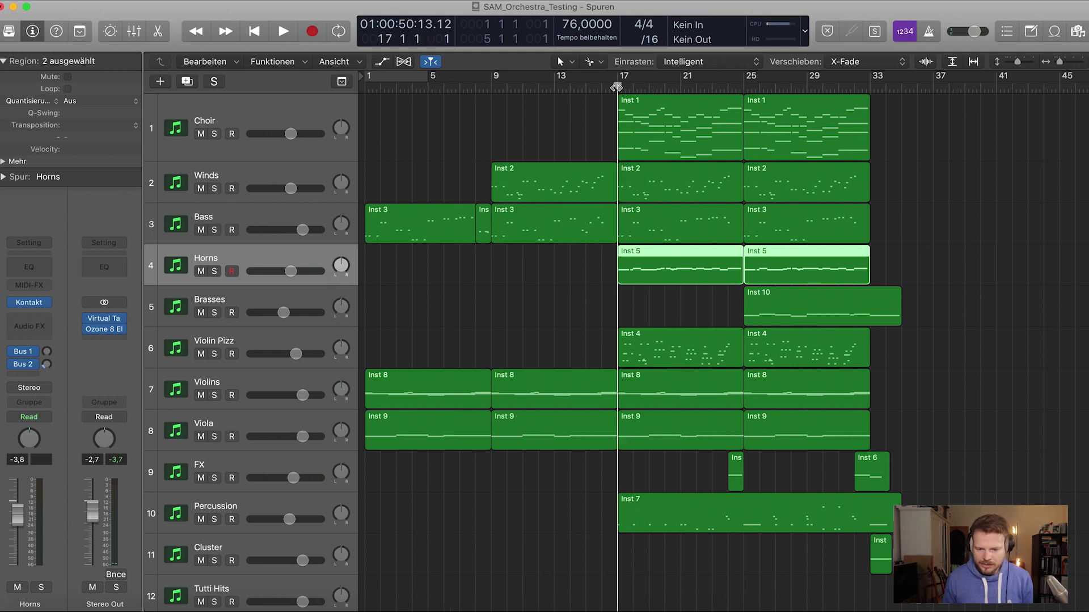
click(31, 303)
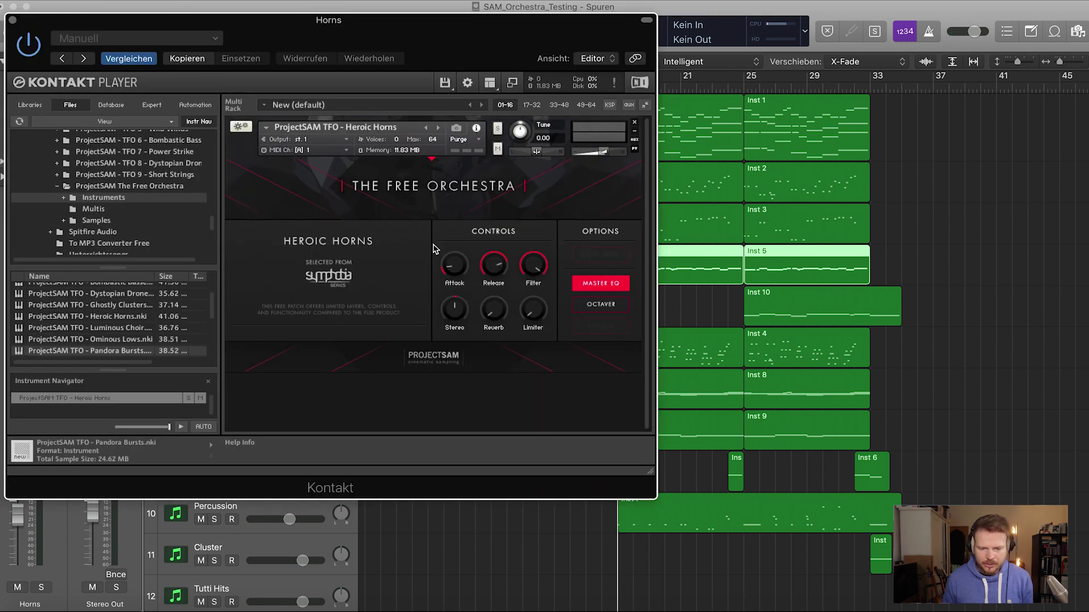
click(13, 22)
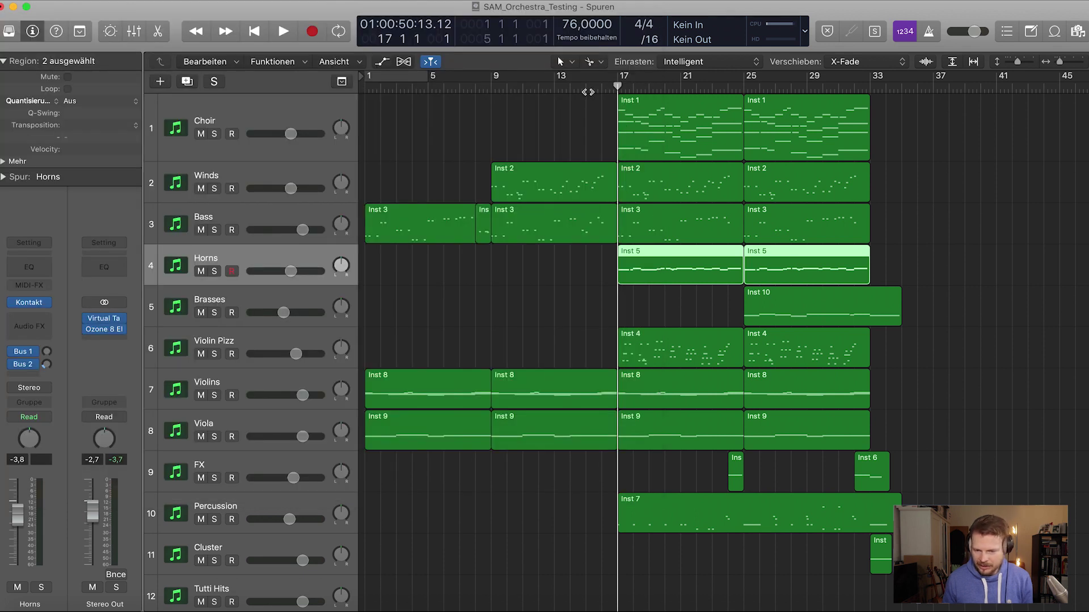
Listen to the Horns track in solo from bar 17 and examine the notes of its first region in the Piano Roll
click(214, 272)
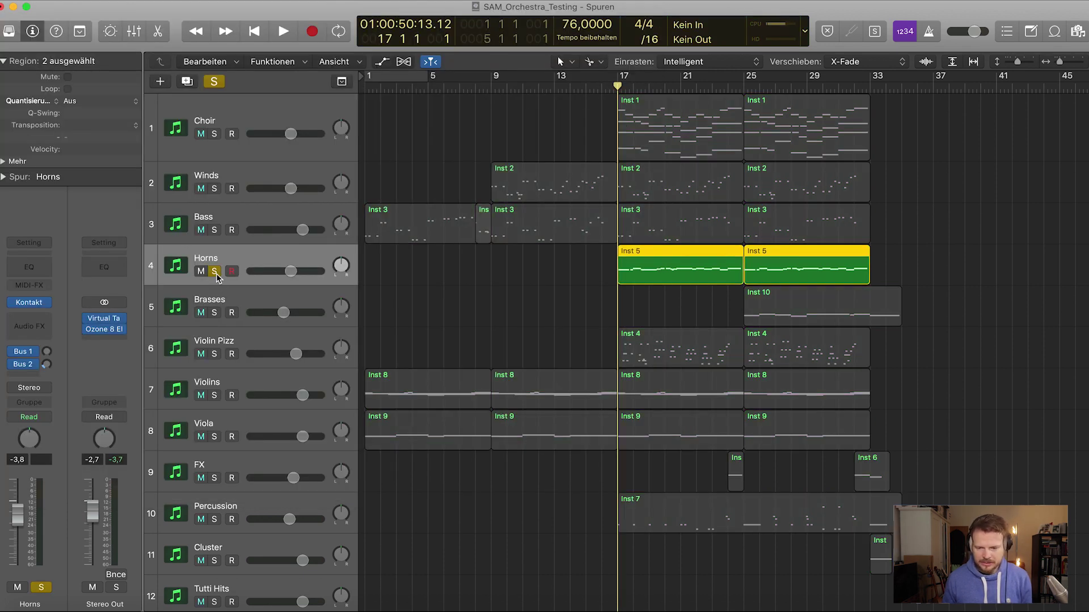
key(space)
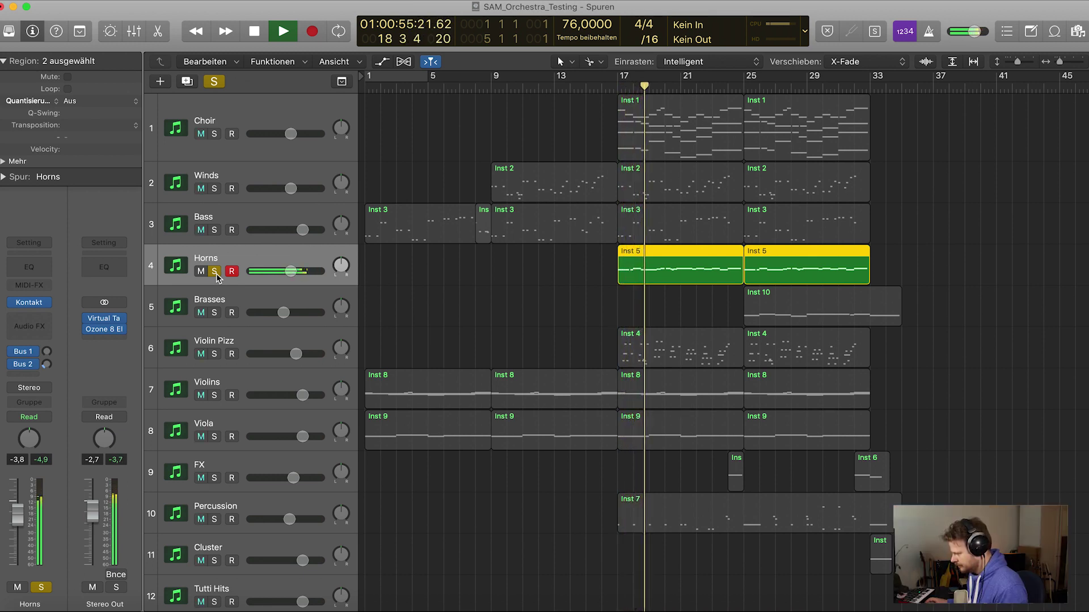
double_click(659, 272)
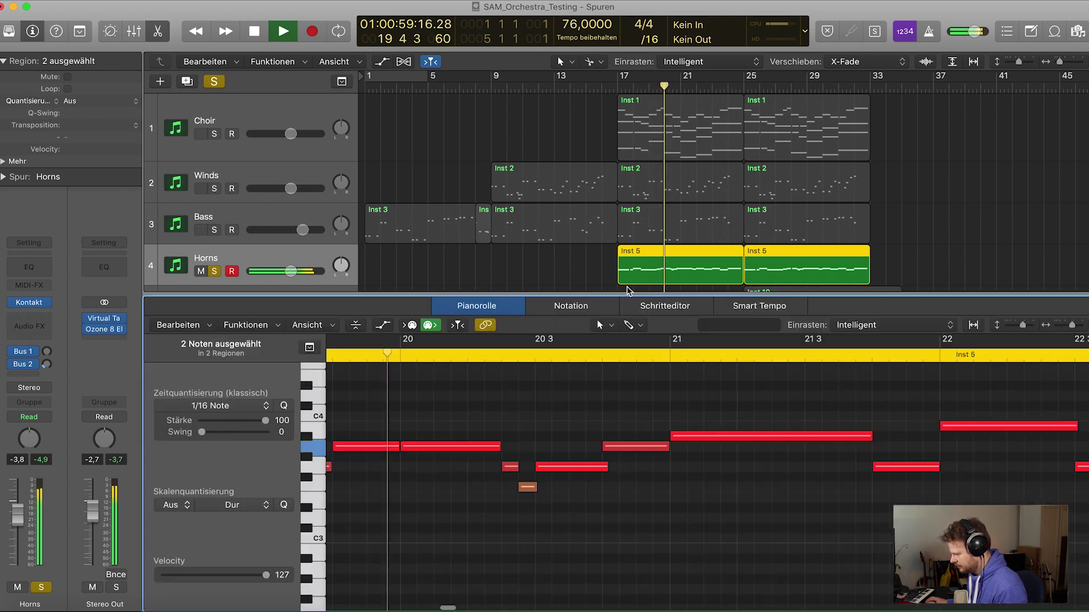
scroll(647, 448, left, 10)
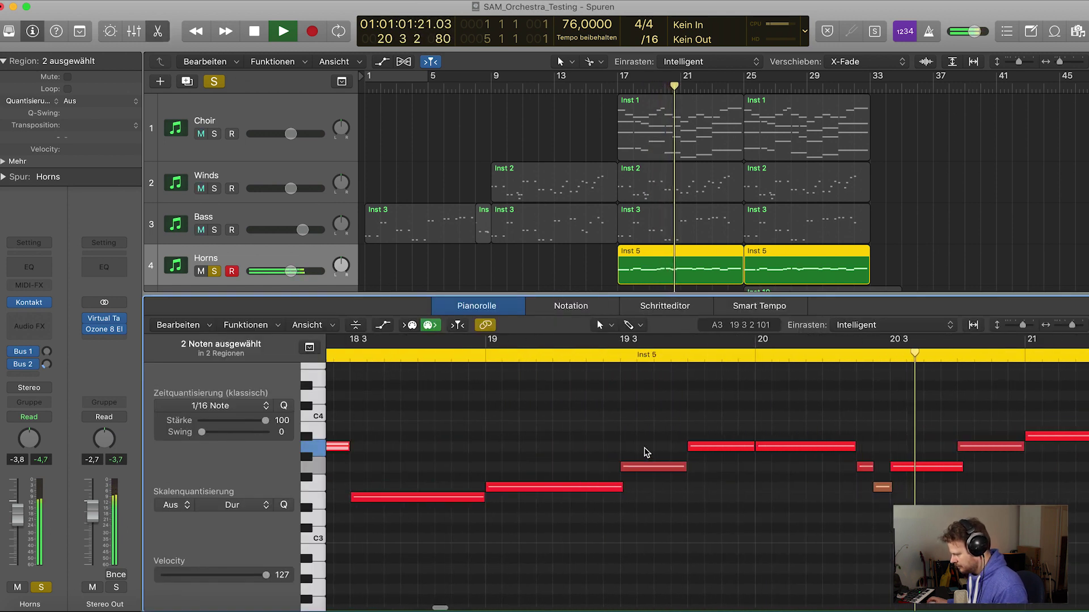
scroll(647, 452, left, 5)
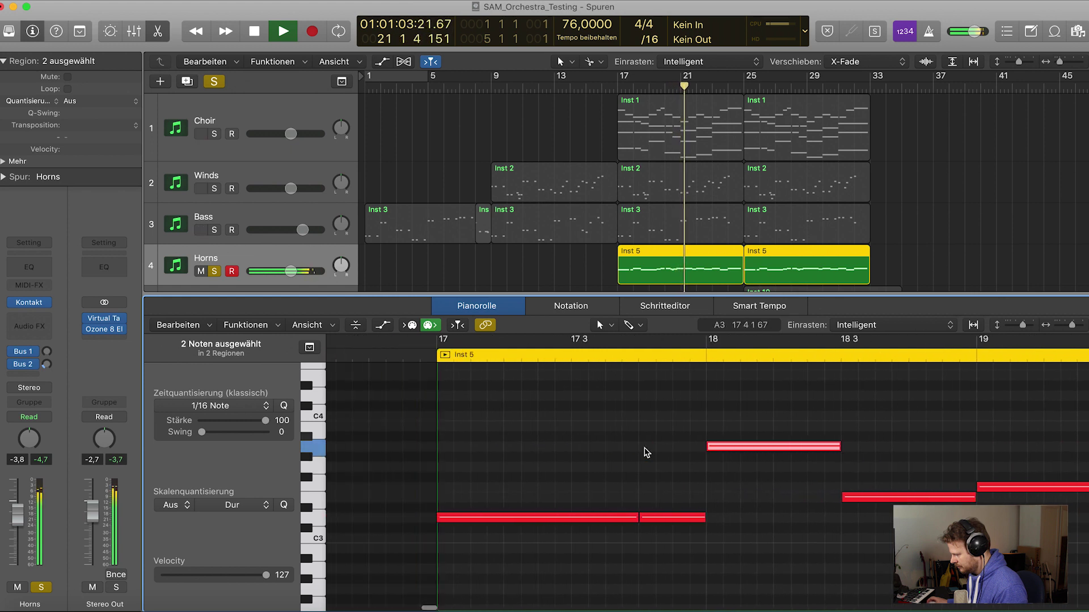
scroll(647, 452, right, 3)
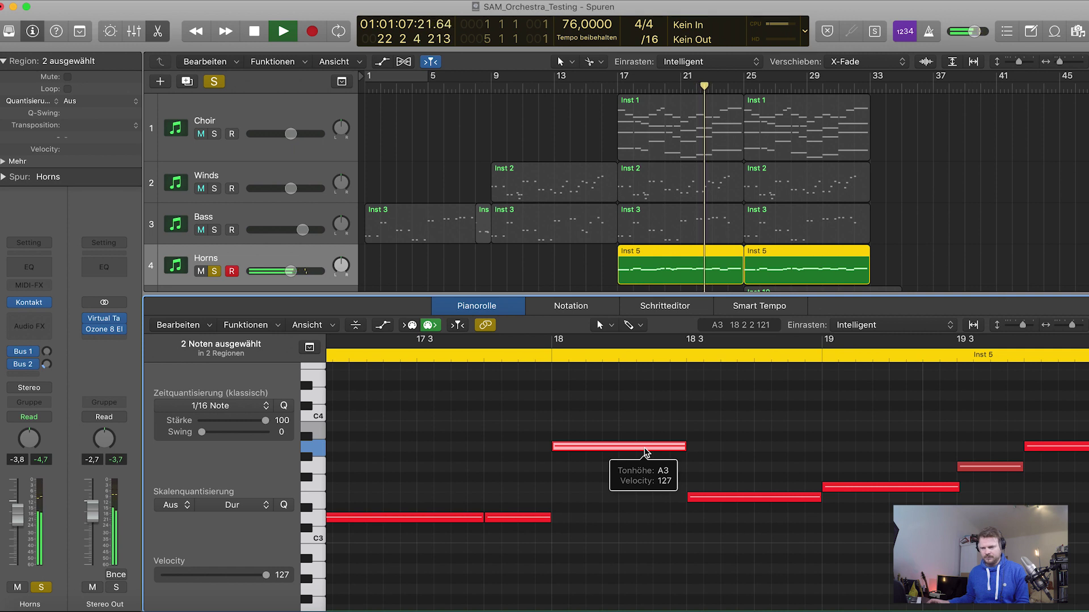
scroll(646, 452, right, 3)
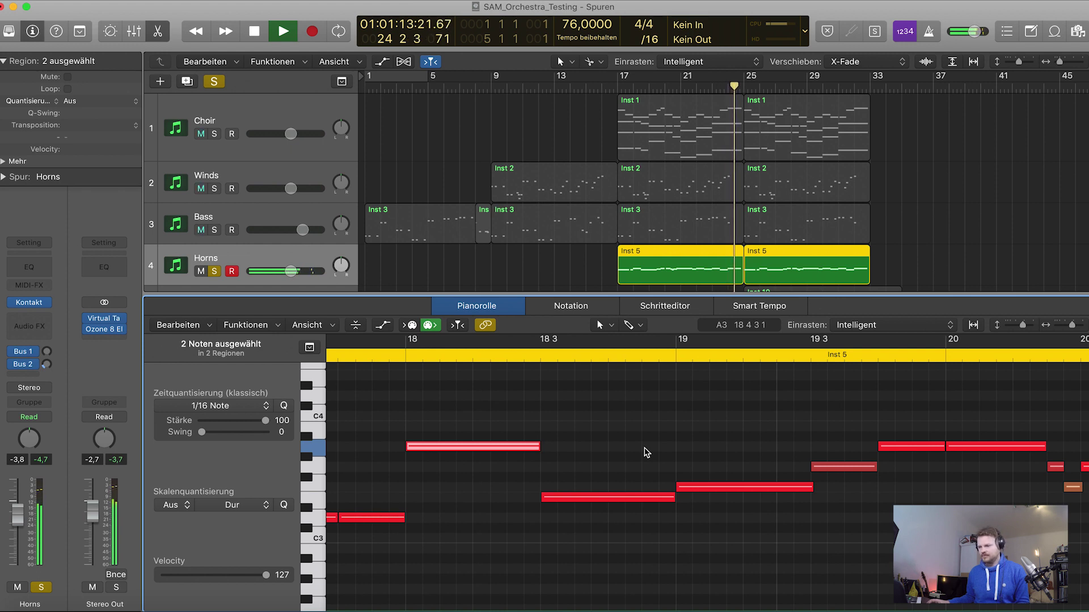
Stop playback, close the Piano Roll and unsolo the Horns track
key(space)
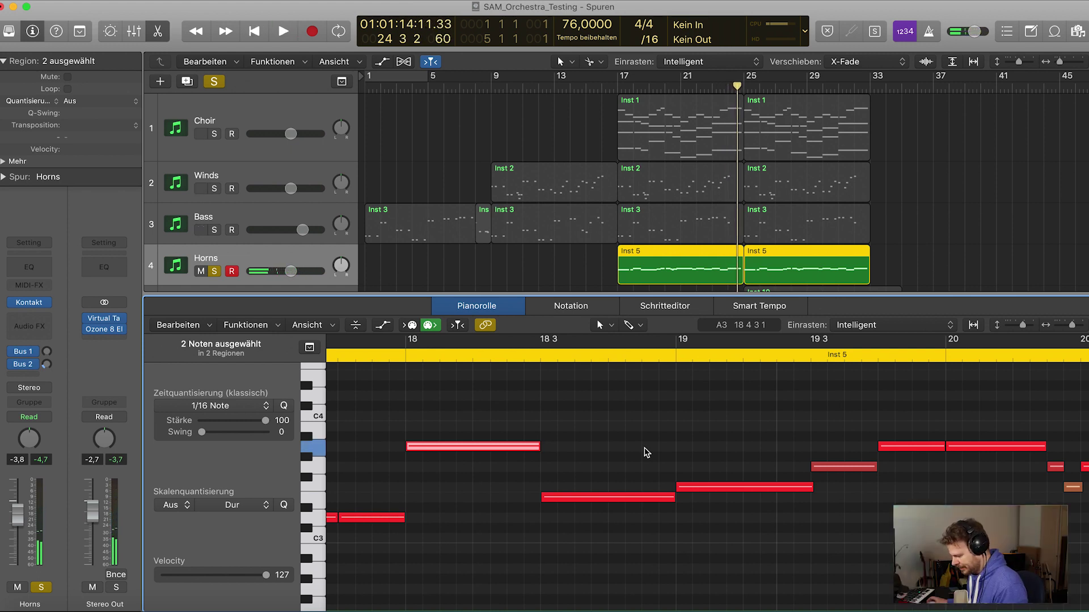
key(e)
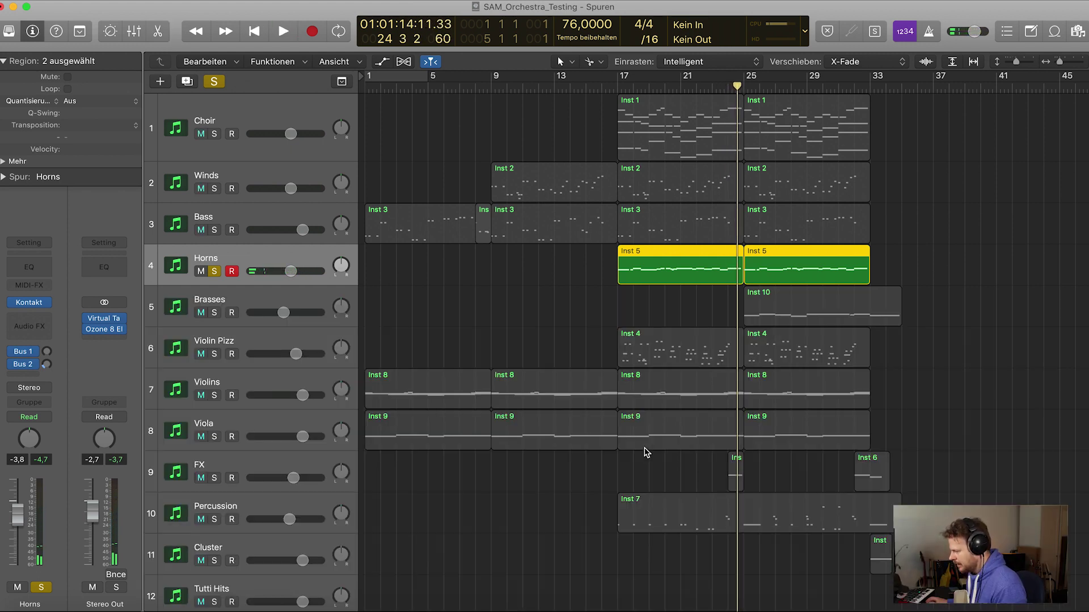
click(215, 271)
Set the playhead to bar 25, view the Kontakt instrument on the Brasses track and close its window
click(240, 299)
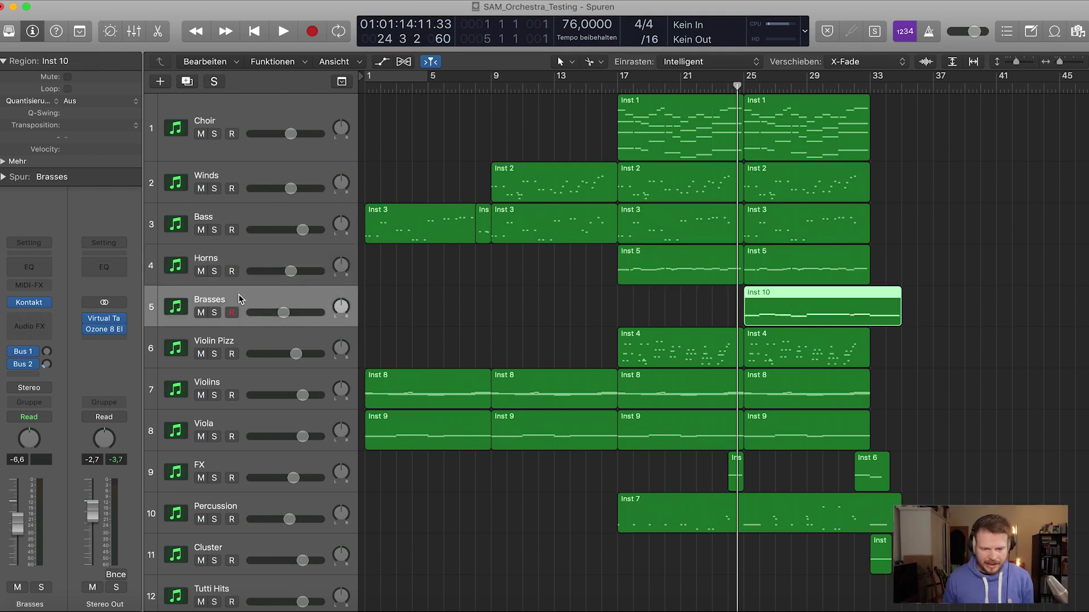
scroll(595, 243, right, 1)
drag(736, 87, 739, 87)
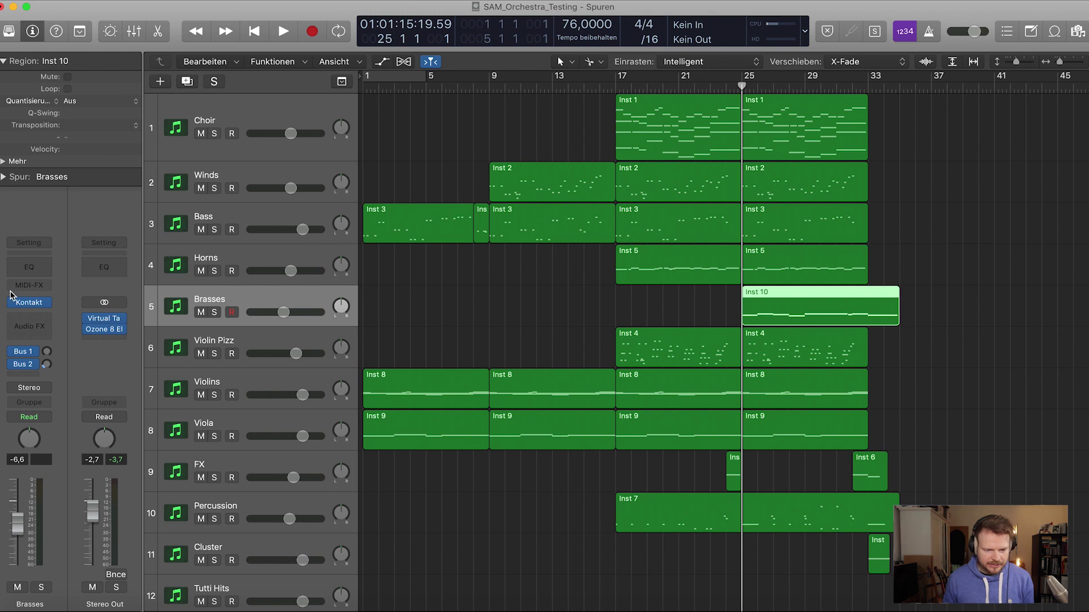
click(44, 305)
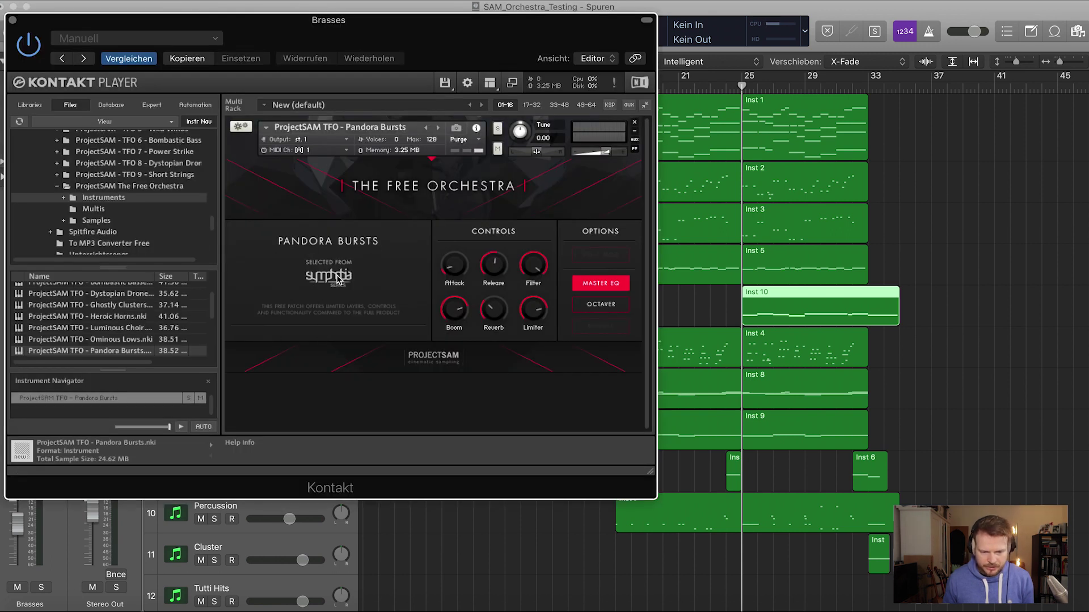
click(12, 21)
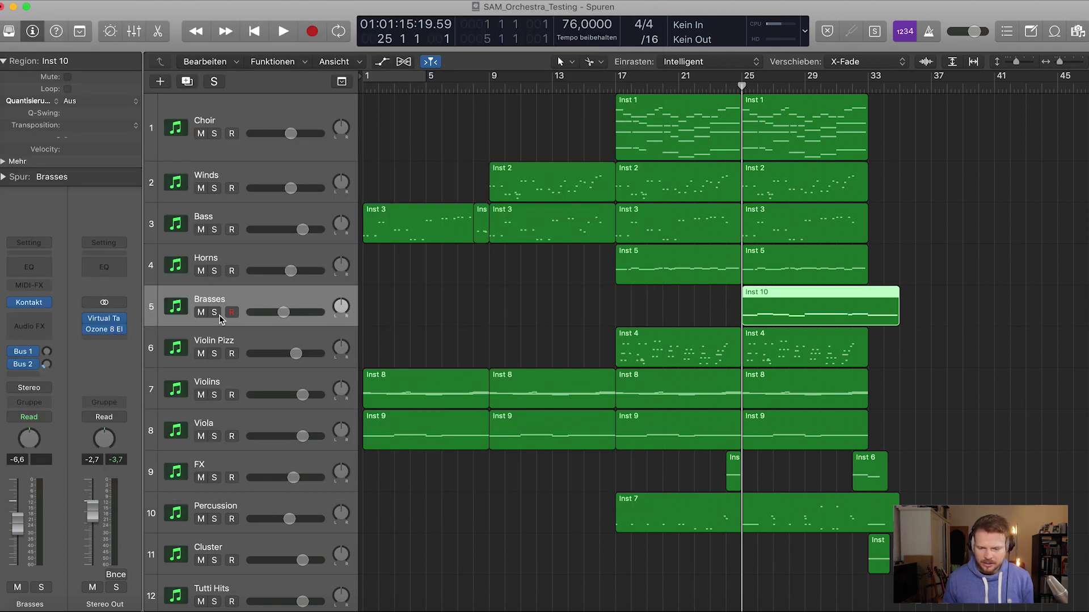
Listen to the Brasses track in solo from just before bar 25, and unsolo it when playback is stopped
drag(739, 88, 738, 88)
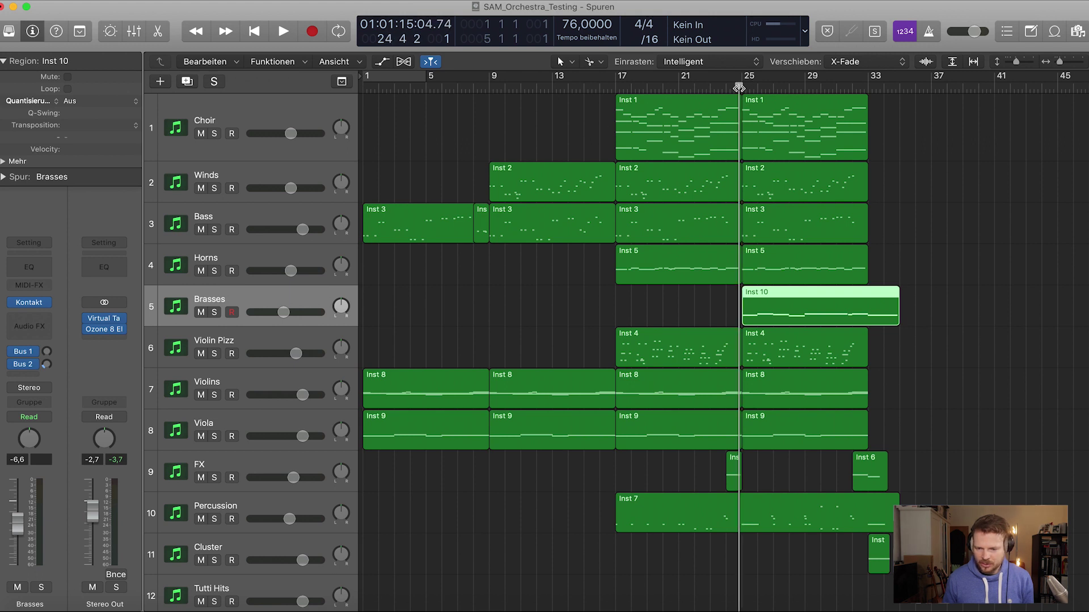
click(214, 312)
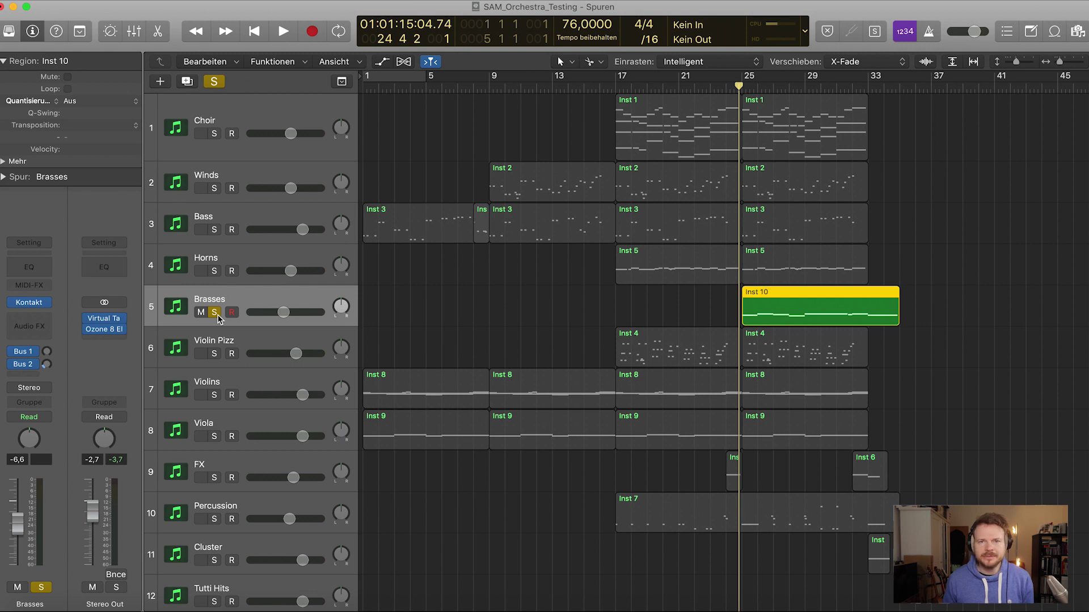
key(space)
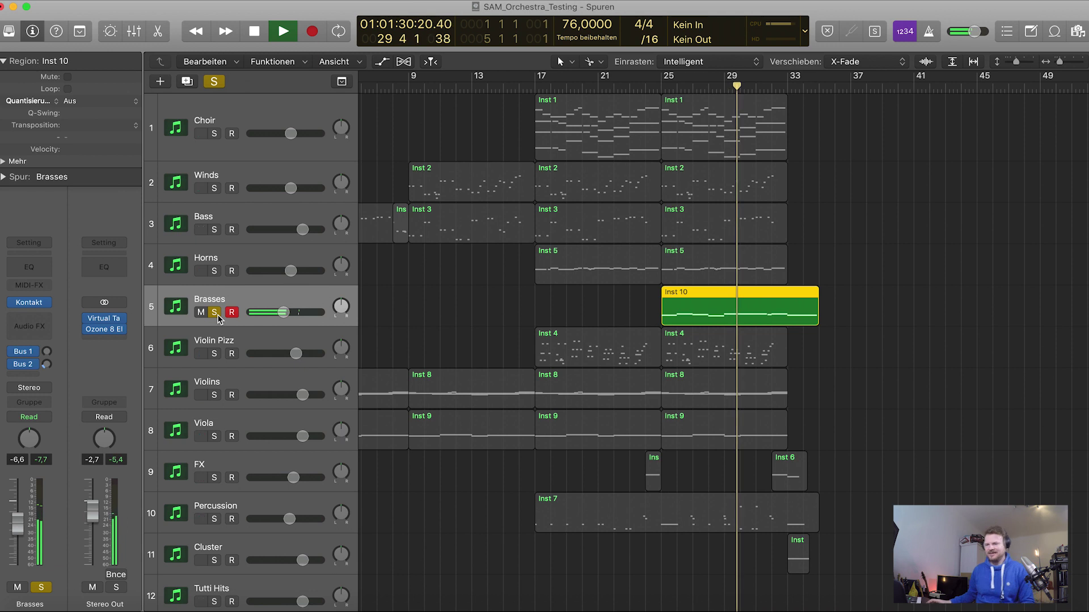
key(space)
click(216, 315)
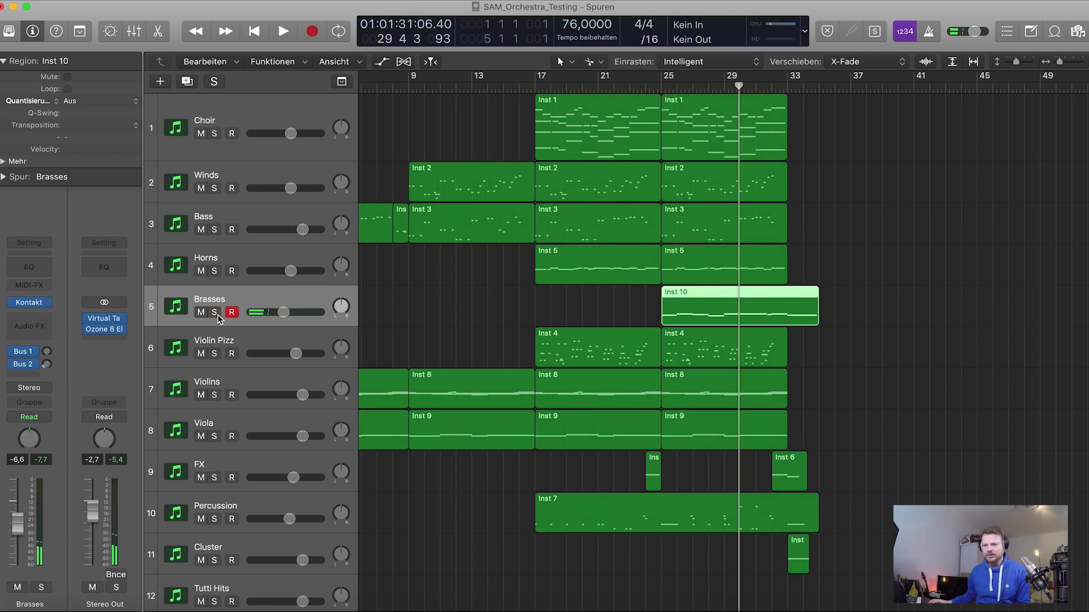
Set the playhead to bar 17, view the Kontakt instrument on the Violin Pizz track and close its window
click(239, 339)
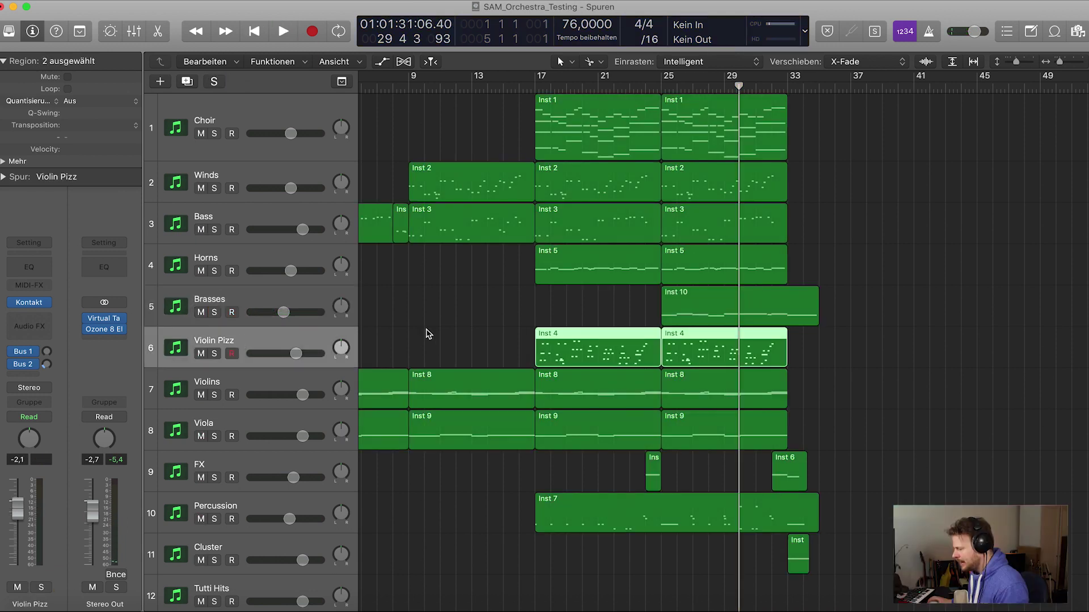
click(532, 88)
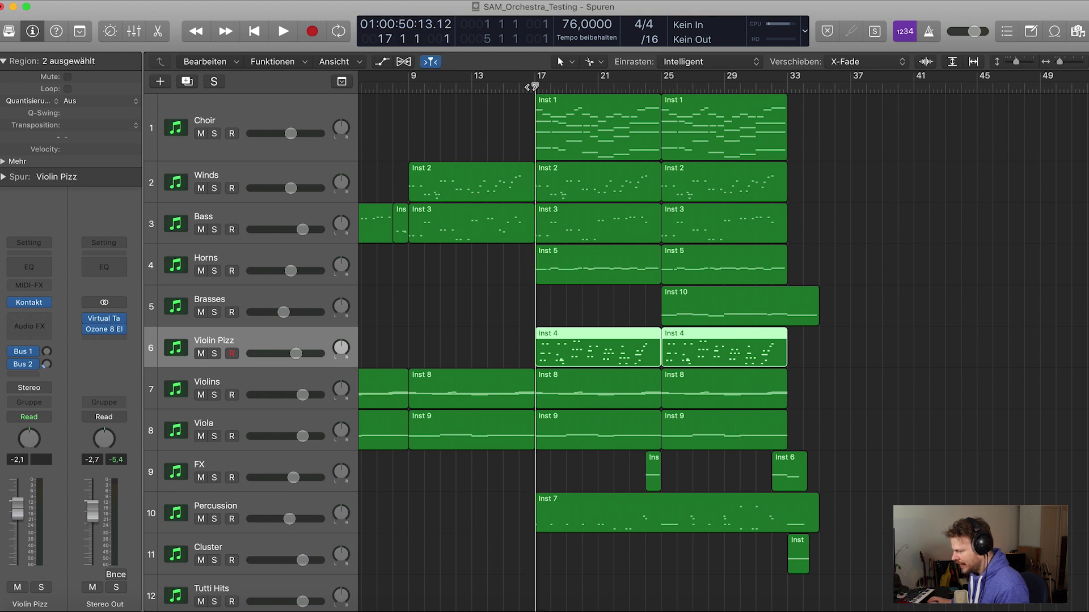
scroll(223, 351, down, 1)
scroll(221, 346, left, 1)
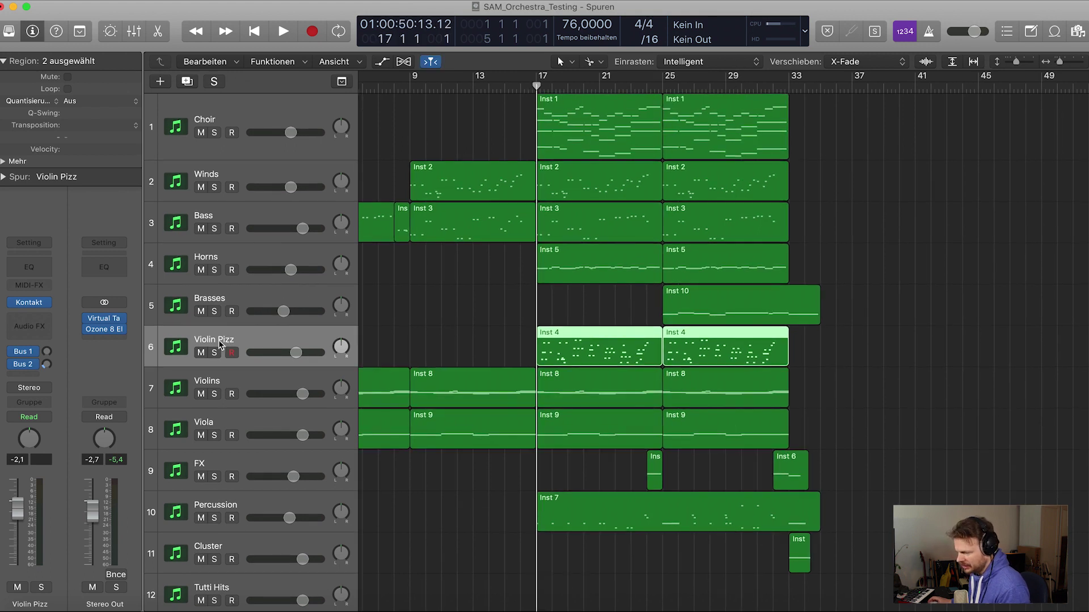
click(31, 303)
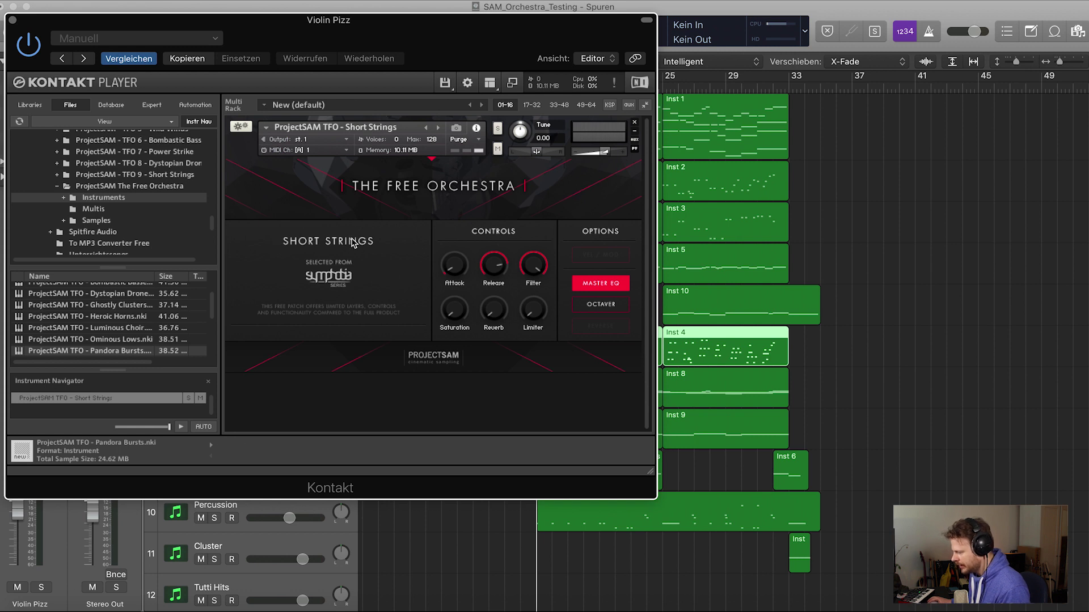
click(14, 21)
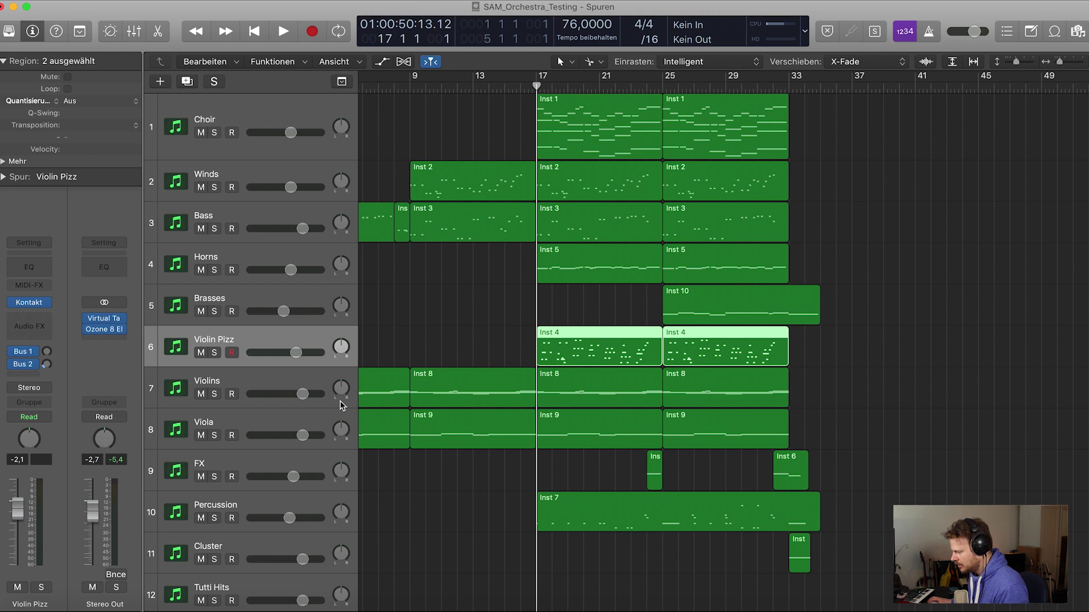
Solo the Violin Pizz track and play it from bar 17
click(214, 354)
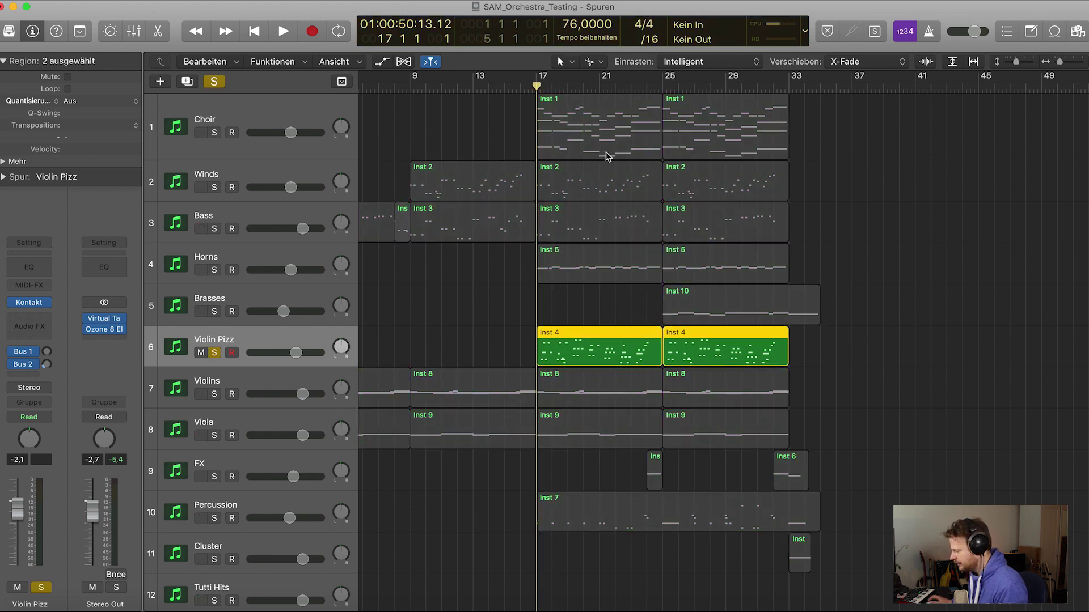
key(space)
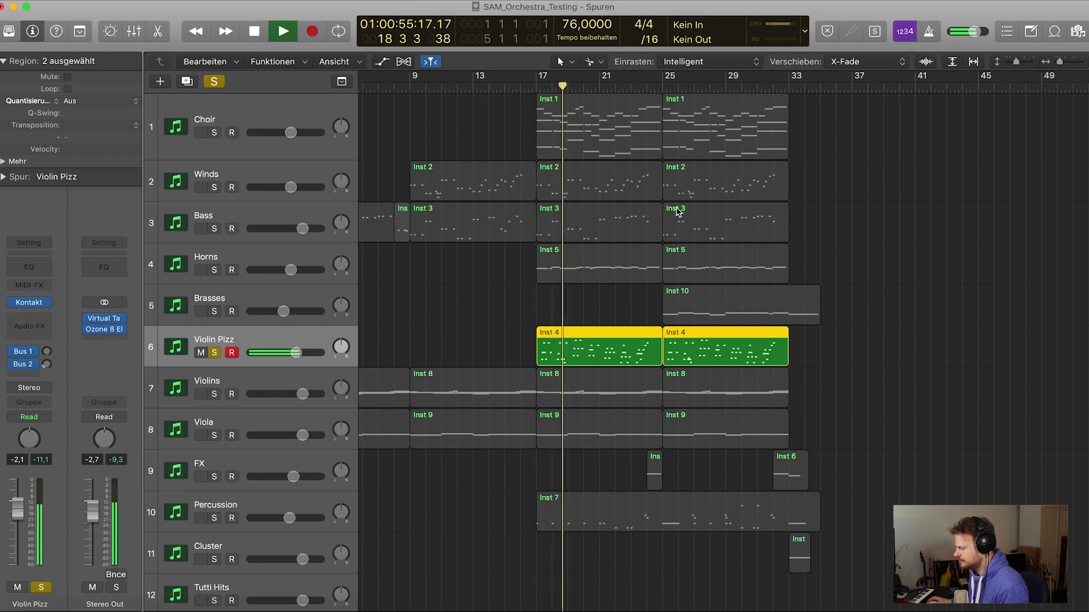
Rename the Violin Pizz track to Violin Short while playback continues
double_click(224, 339)
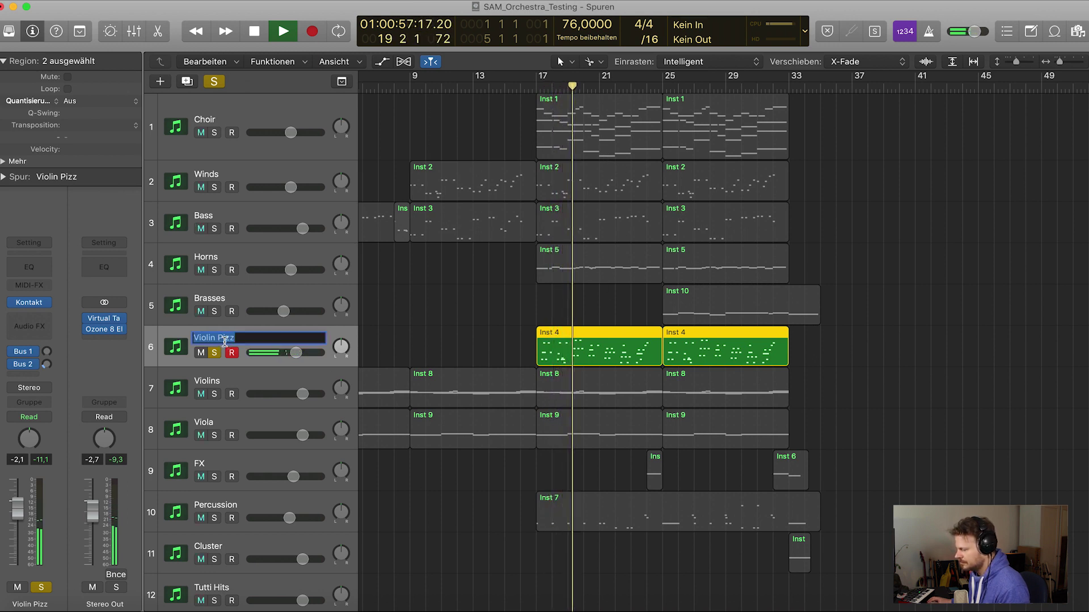
click(298, 338)
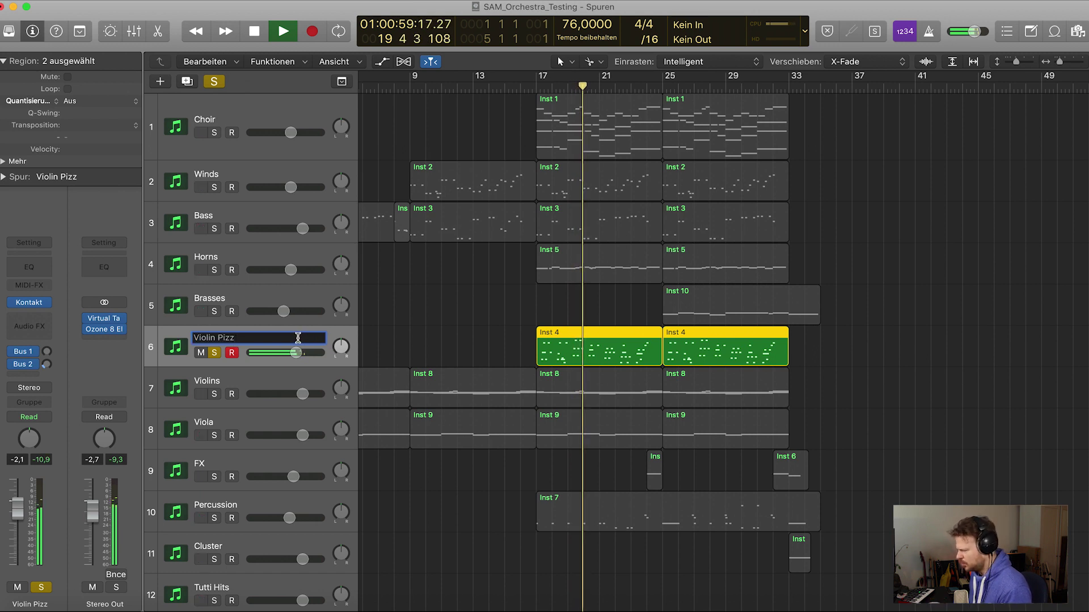
key(BackSpace)
key(BackSpace)
key(BackSpace)
key(BackSpace)
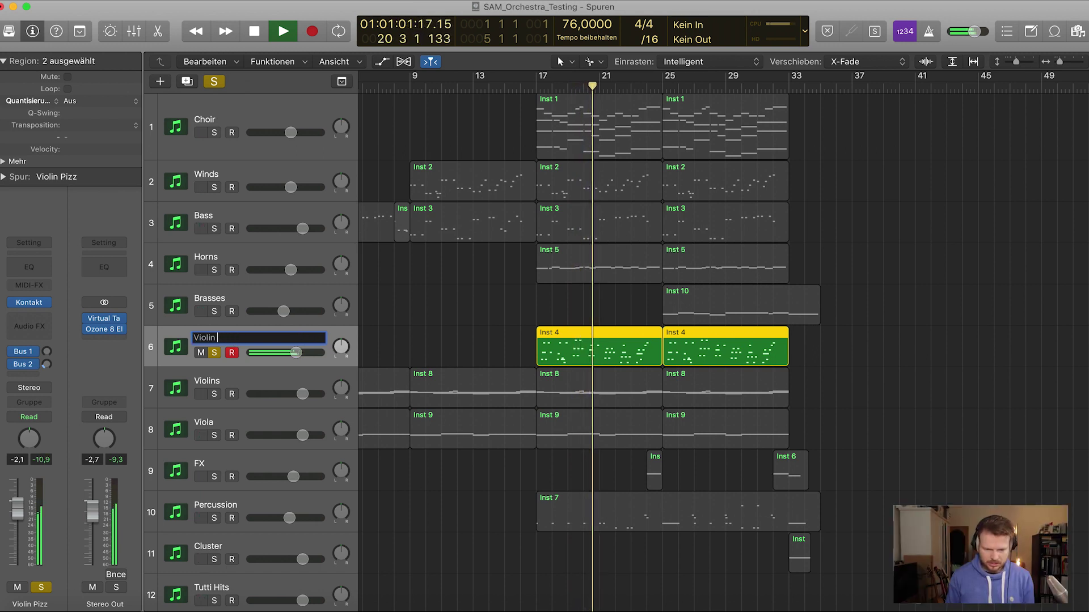
text(Short)
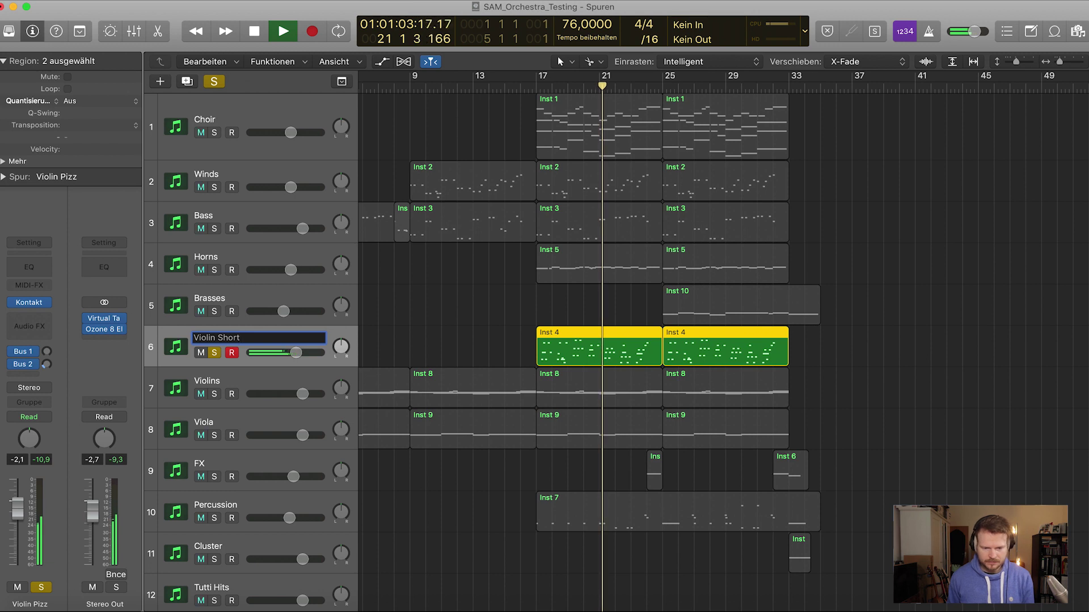
key(Return)
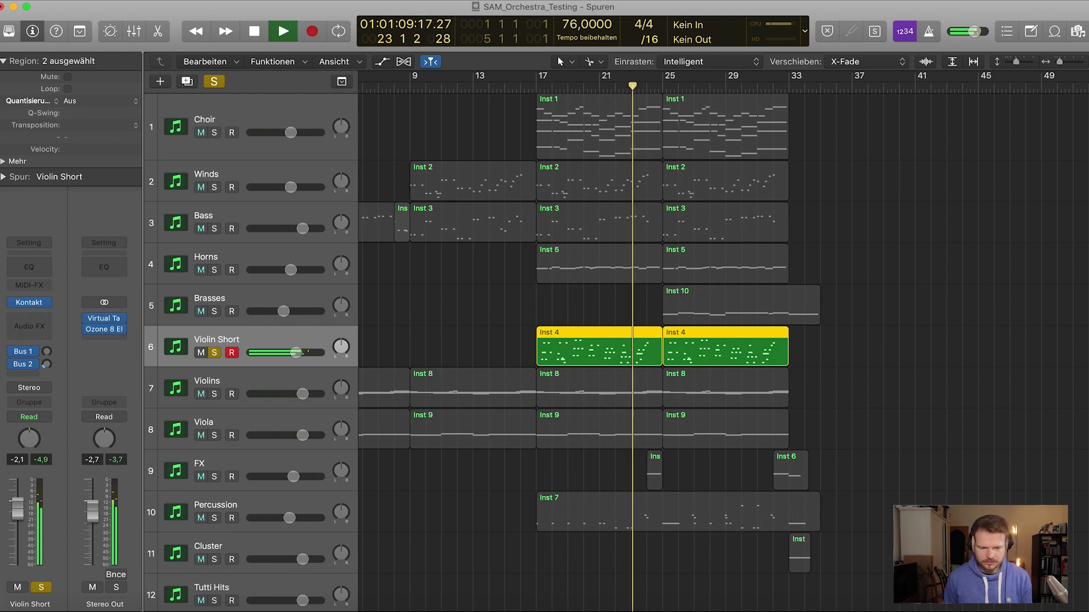
Stop playback and unsolo the Violin Short track, and select the Violins track
key(space)
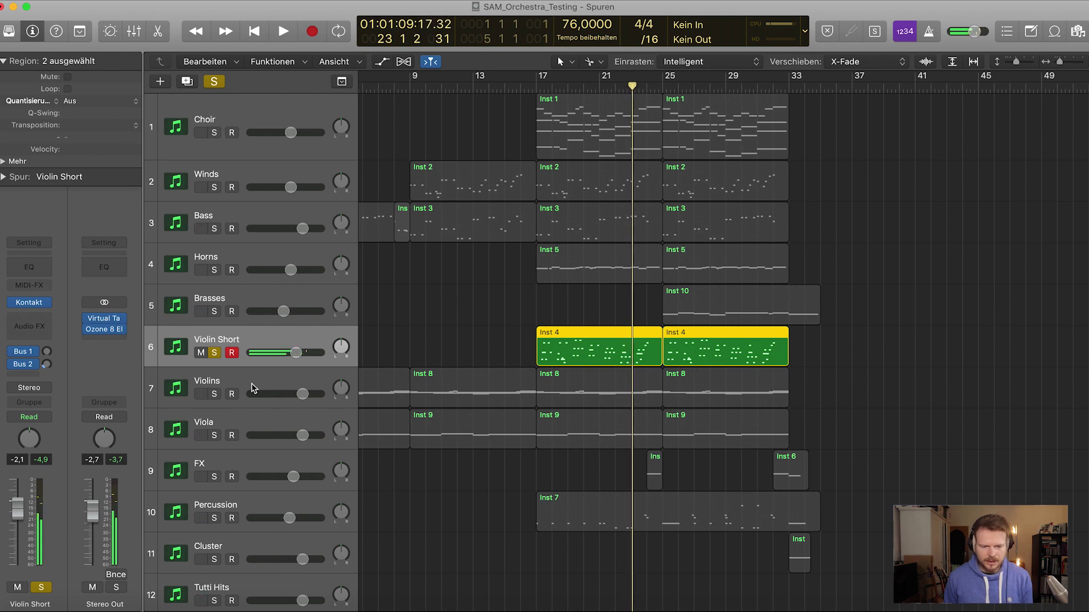
click(215, 353)
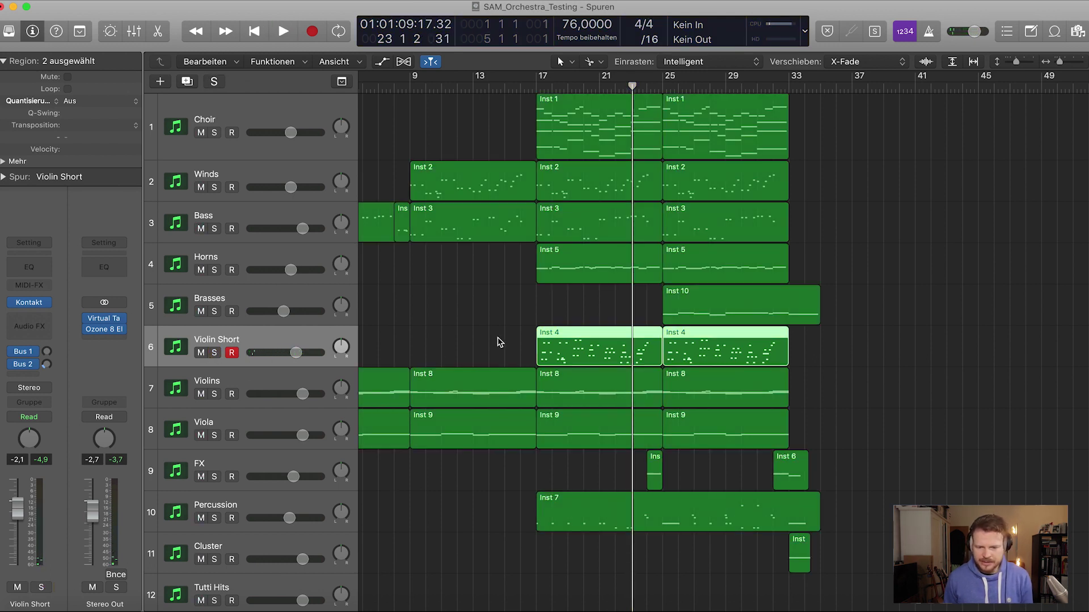
click(264, 386)
scroll(567, 103, left, 5)
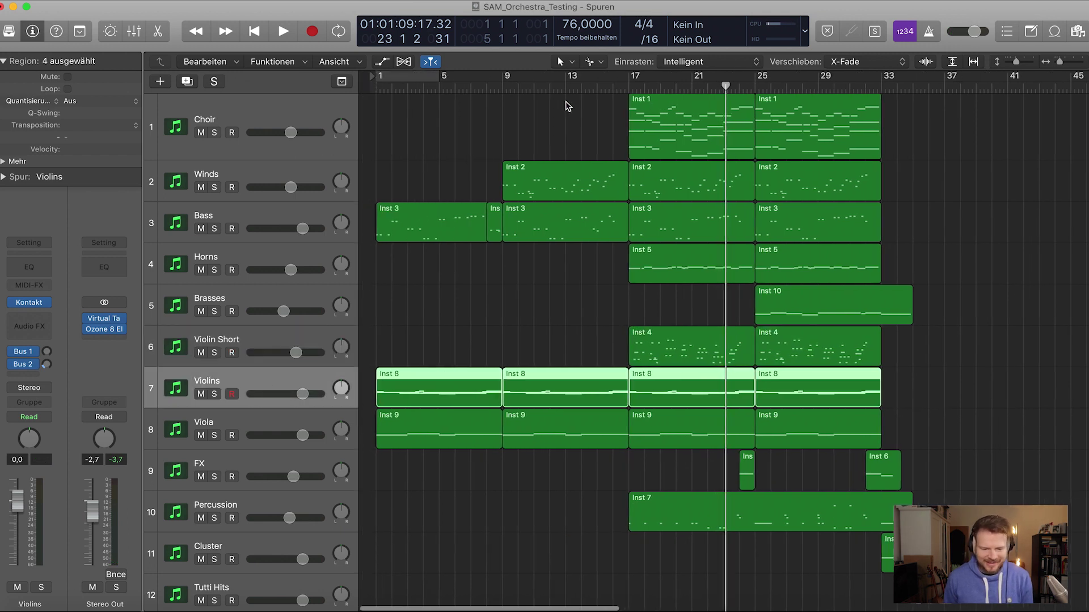
Solo the Violins and Viola tracks together and play them from the start of the project
key(Return)
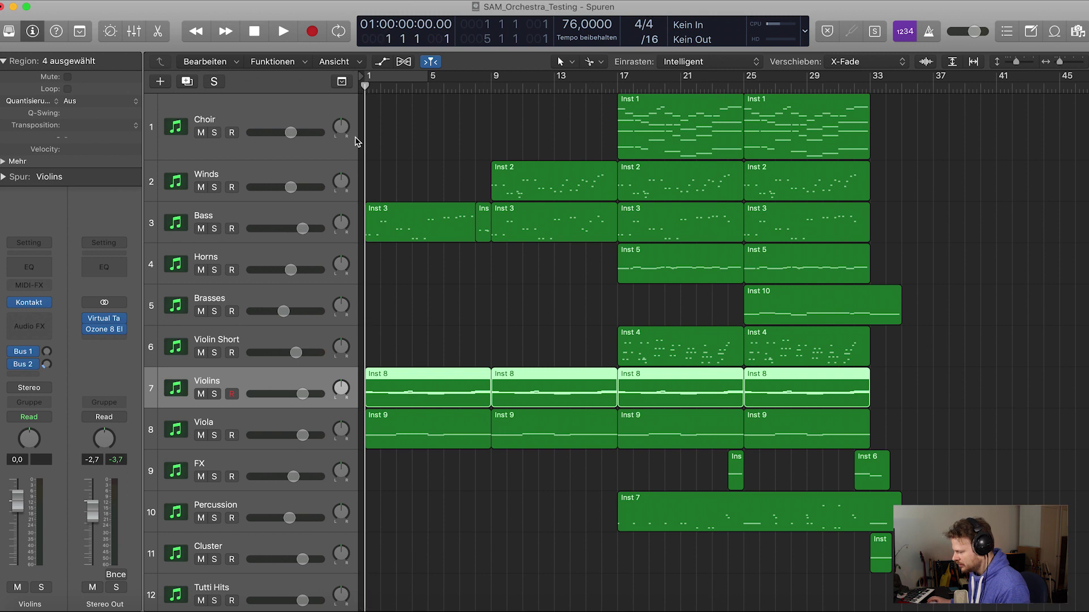
click(232, 395)
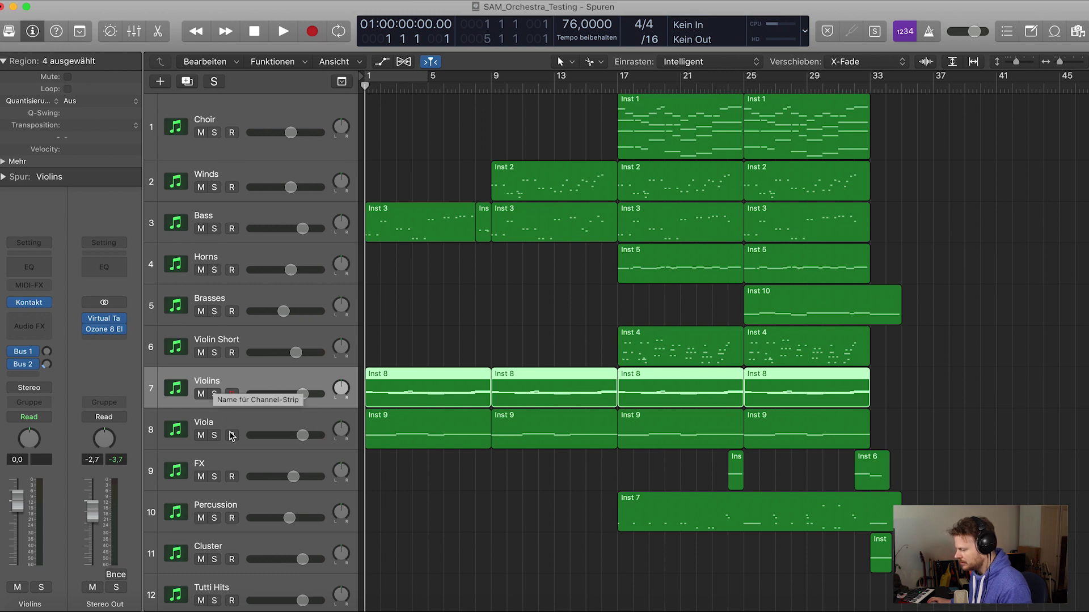
click(231, 429)
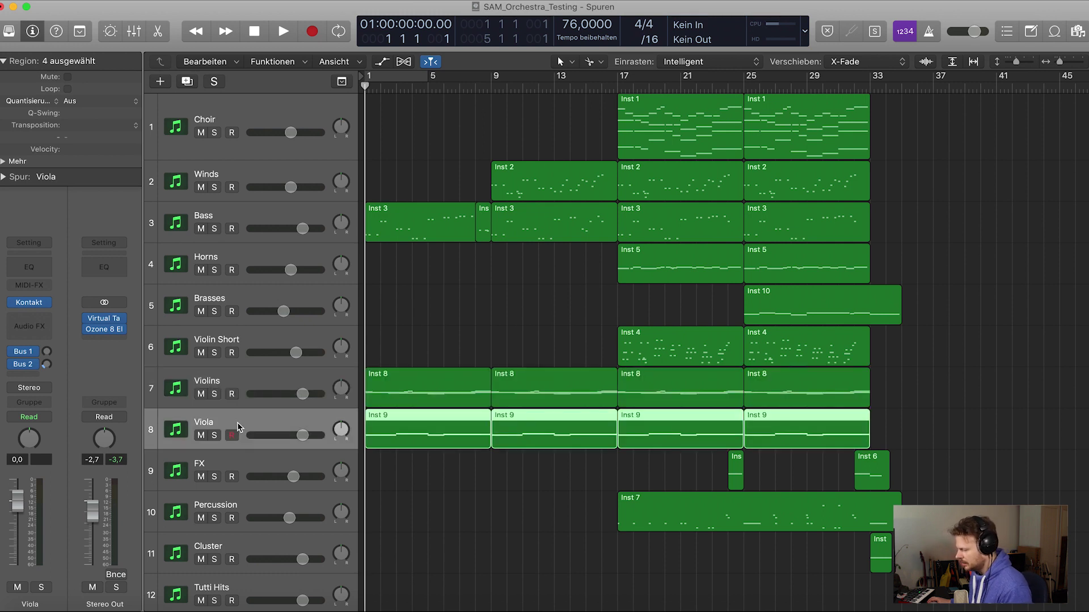
click(244, 390)
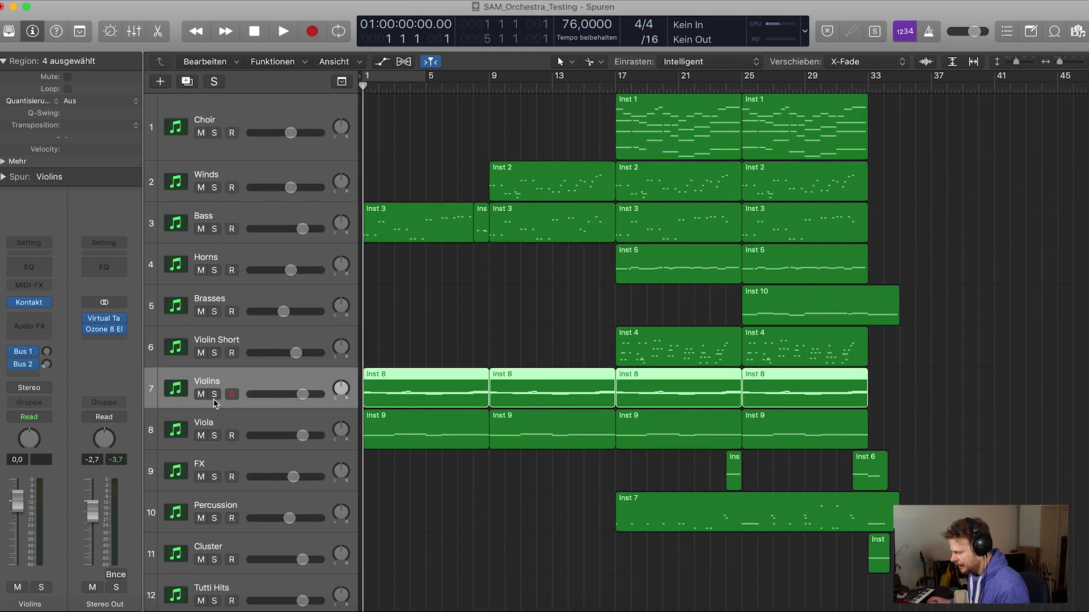
drag(215, 397, 215, 454)
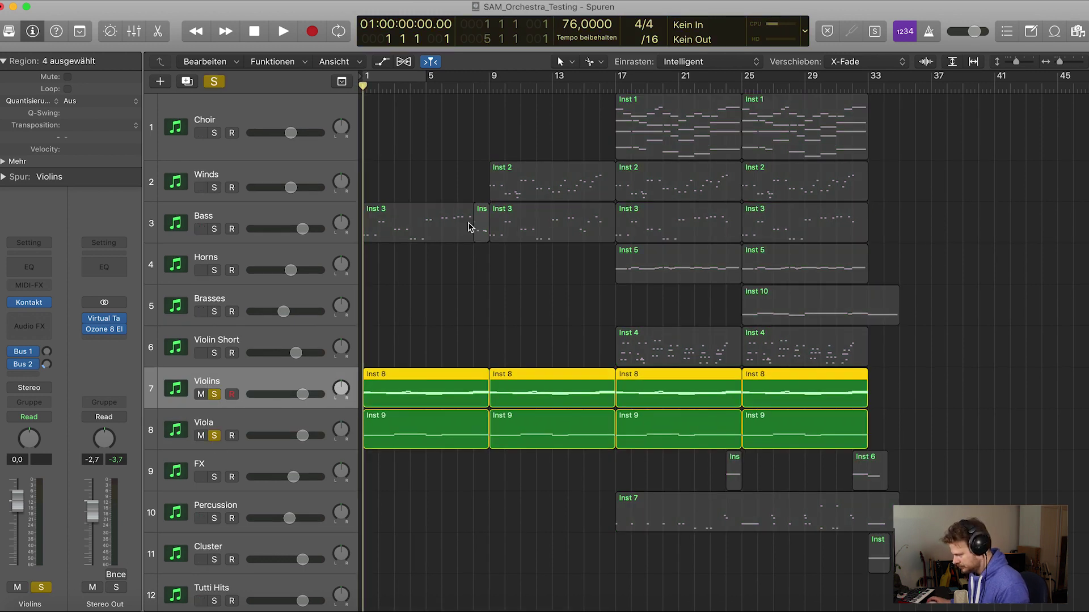
key(space)
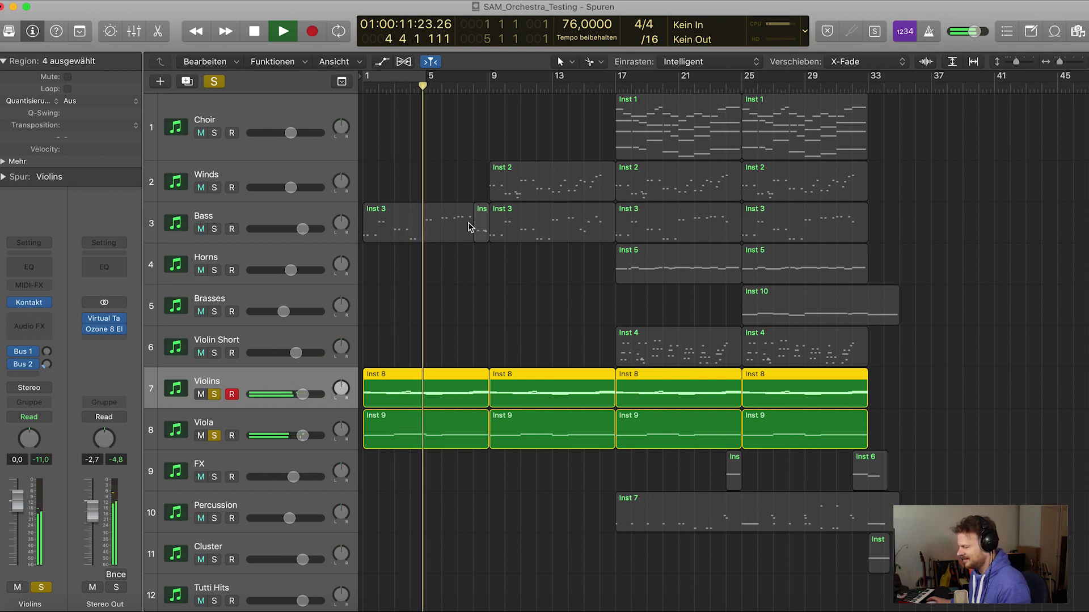
key(space)
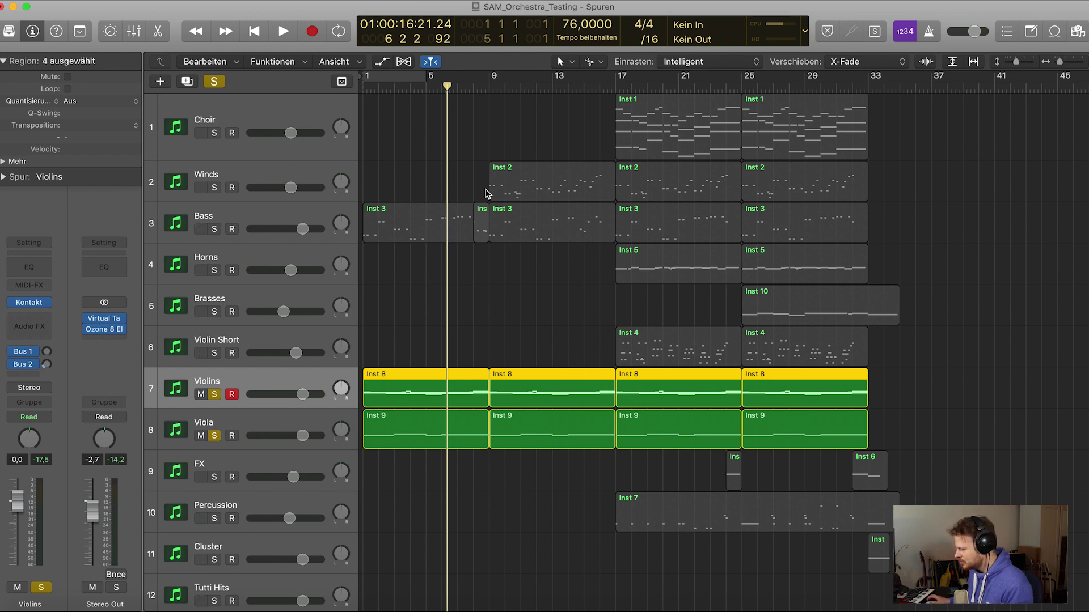
Play the soloed Violins and Viola tracks again from about bar 4 and stop playback
click(414, 89)
key(space)
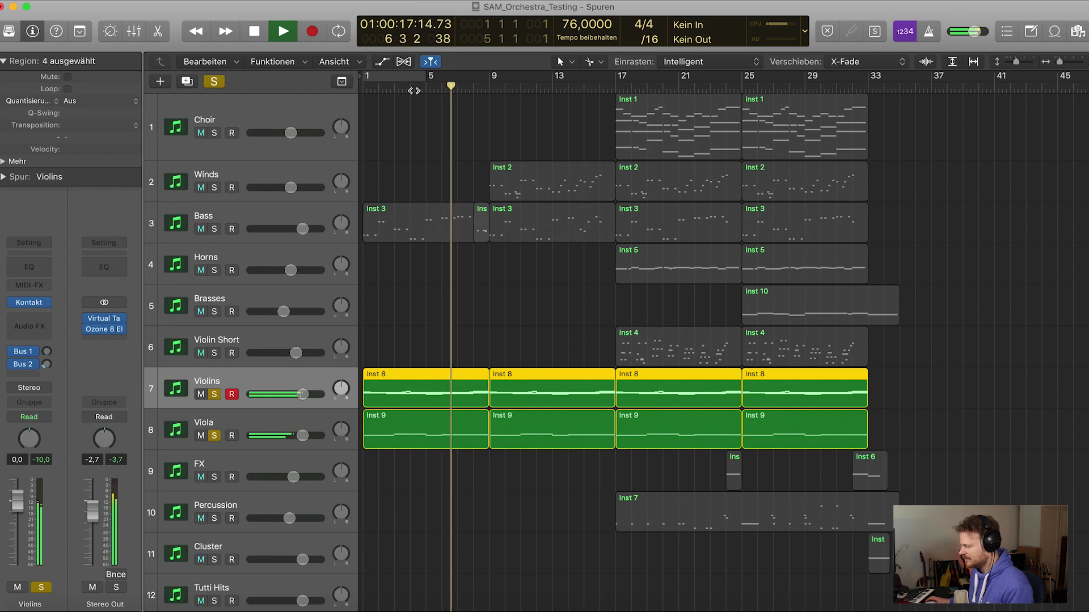
key(space)
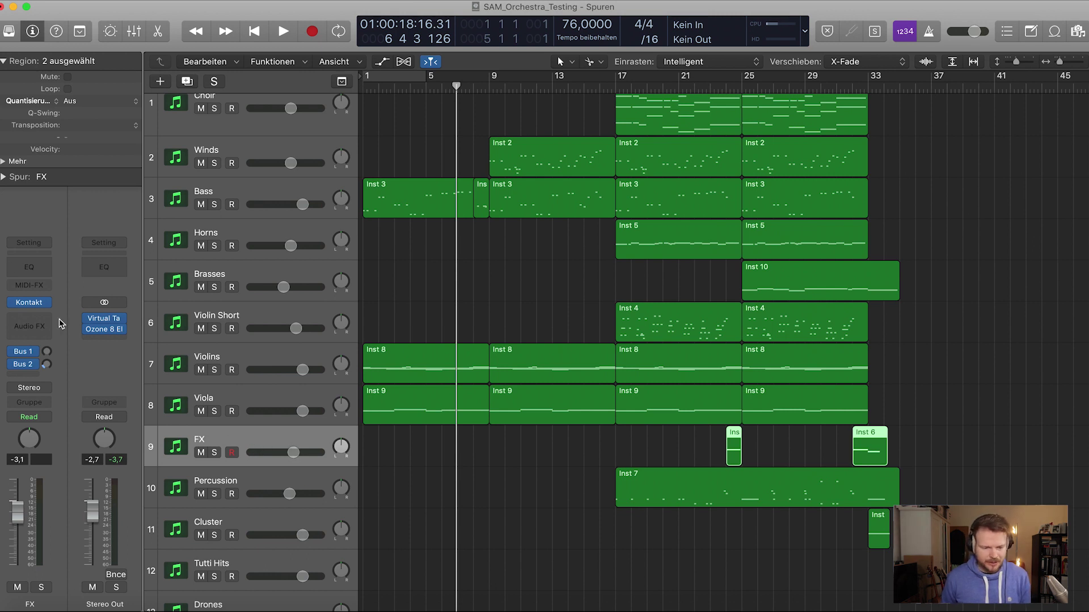
View the Ghostly Clusters instrument in Kontakt on the FX track and close its window
mouse_move(35, 306)
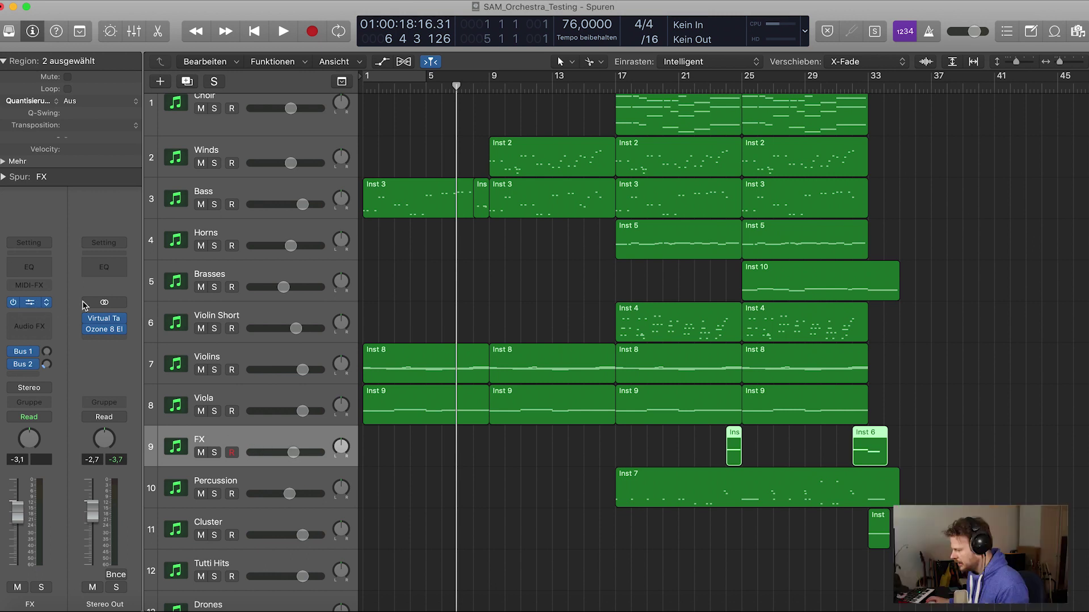
click(34, 305)
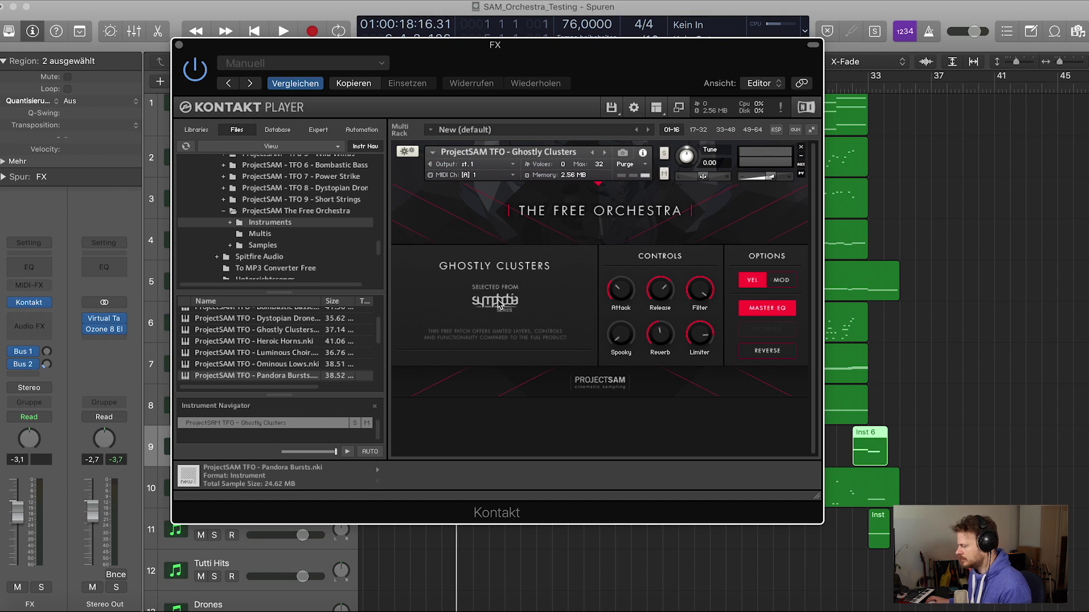
click(179, 45)
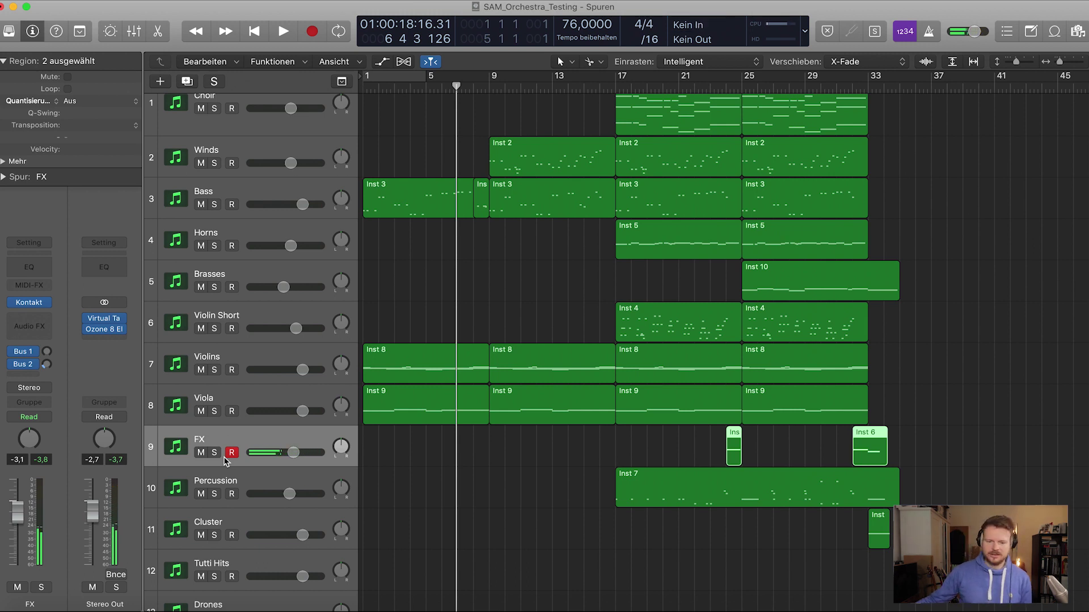
Solo the Percussion track with the playhead at bar 17, and view its Power Strike instrument in Kontakt
scroll(219, 457, right, 1)
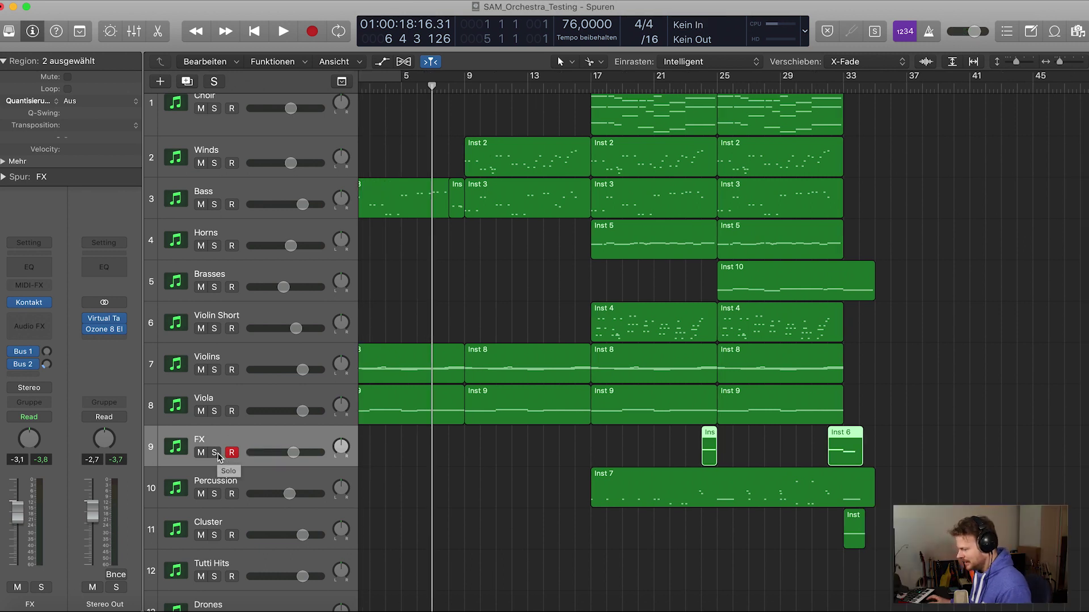
click(261, 486)
key(shift+Return)
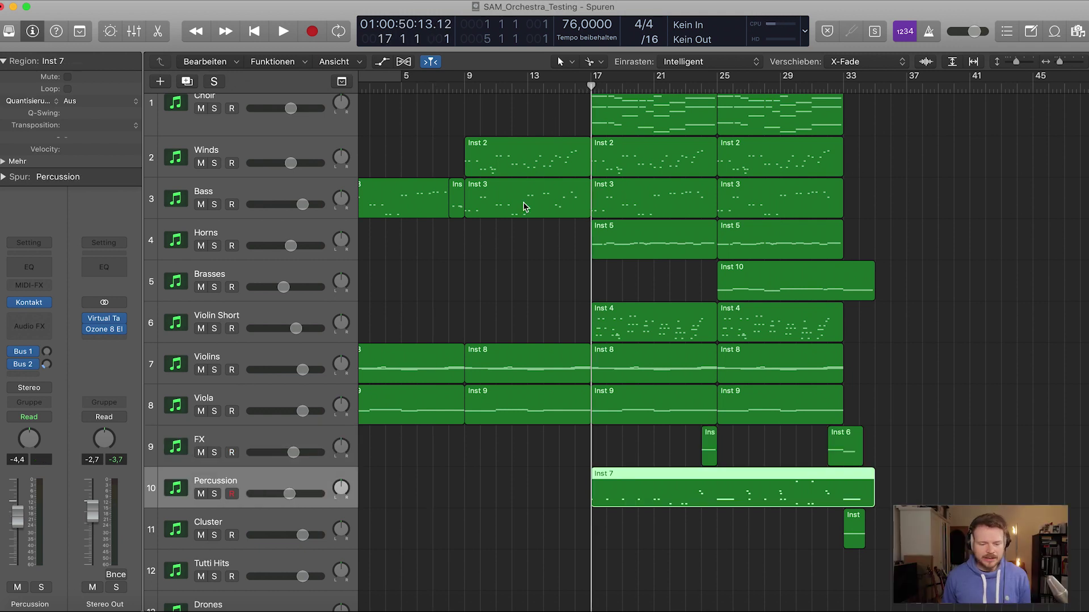
click(213, 494)
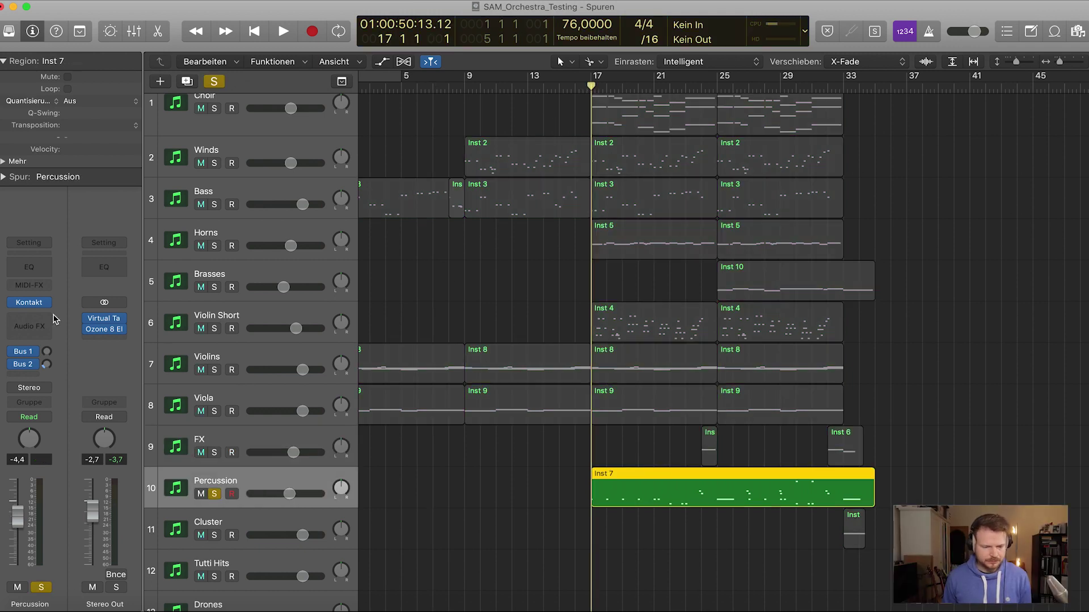
click(31, 304)
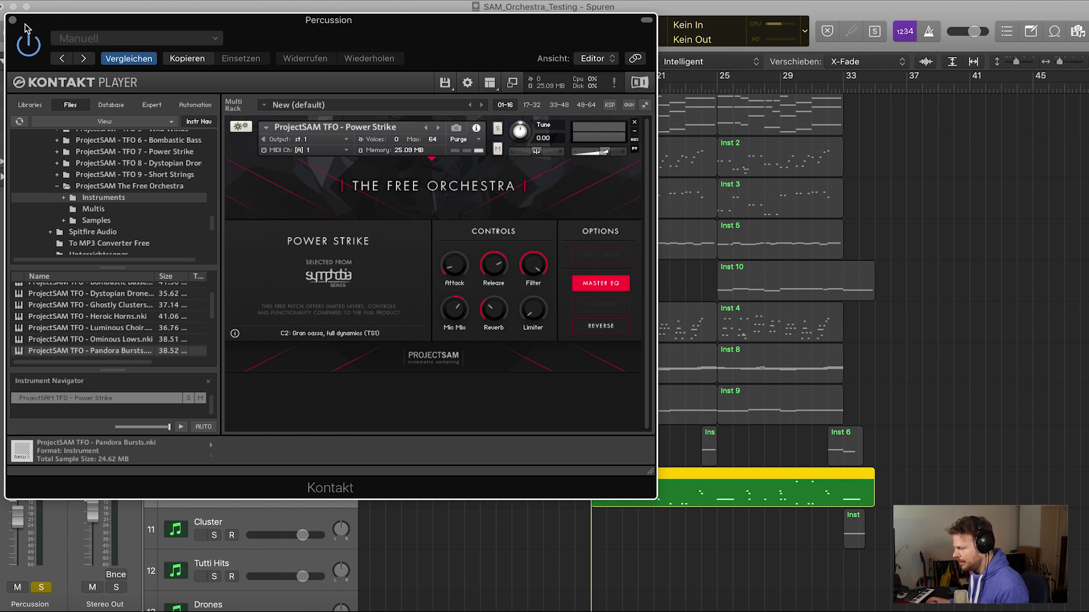
click(12, 20)
Play the soloed Percussion track from bar 17, and unsolo it after stopping playback
key(space)
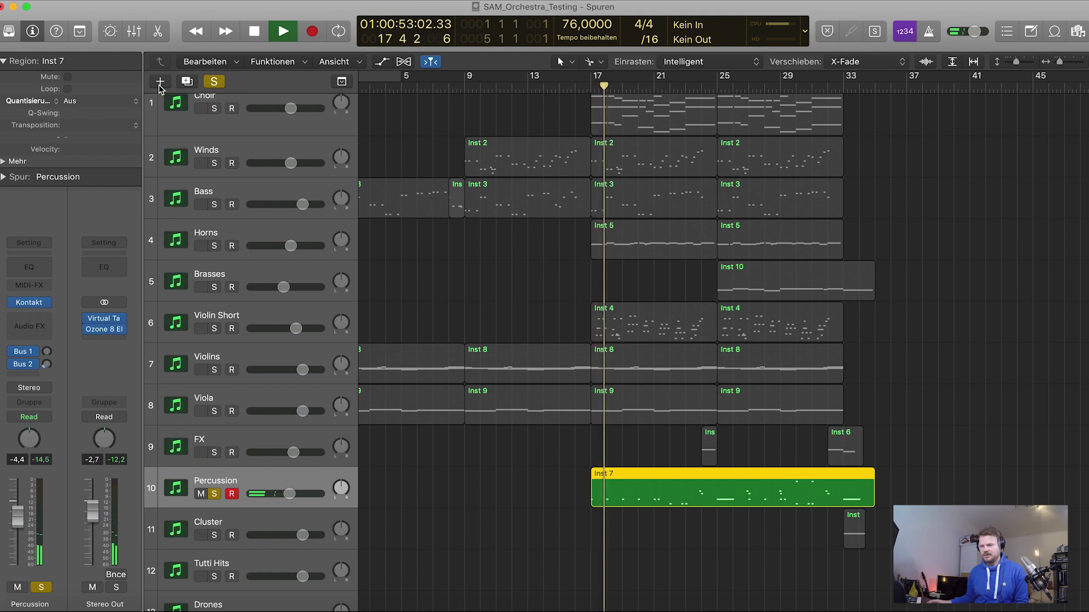
key(space)
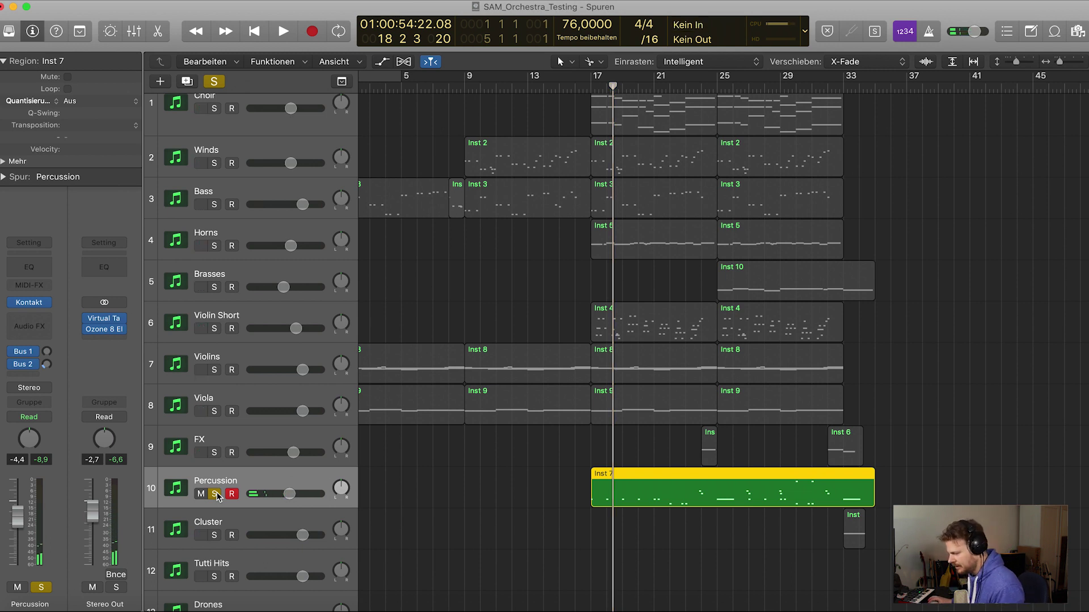
click(215, 494)
Recheck which Kontakt instrument is loaded on the FX track and close its window
click(247, 523)
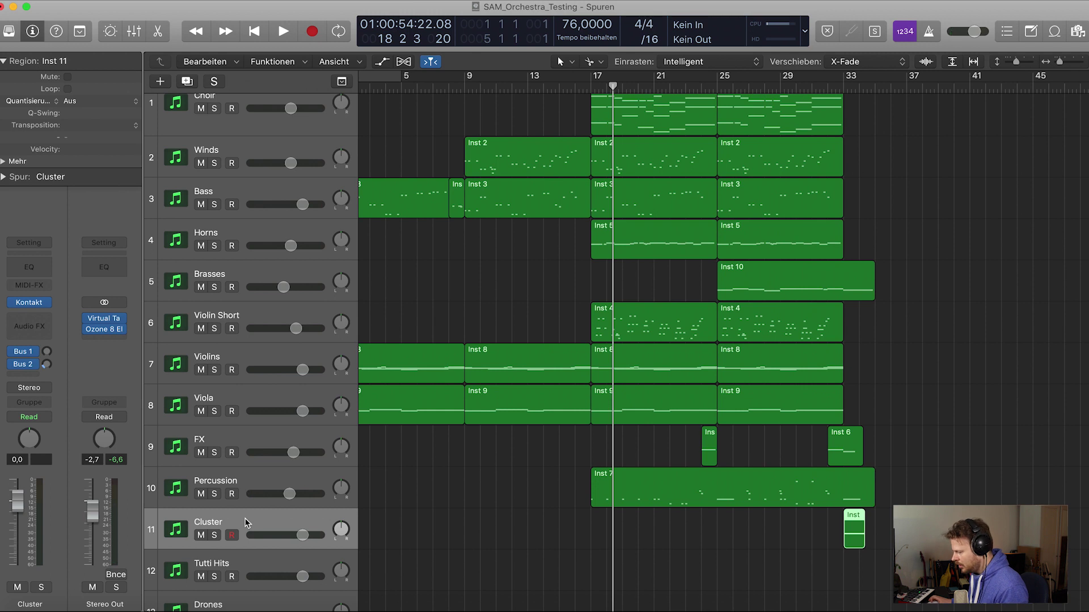
scroll(247, 523, down, 1)
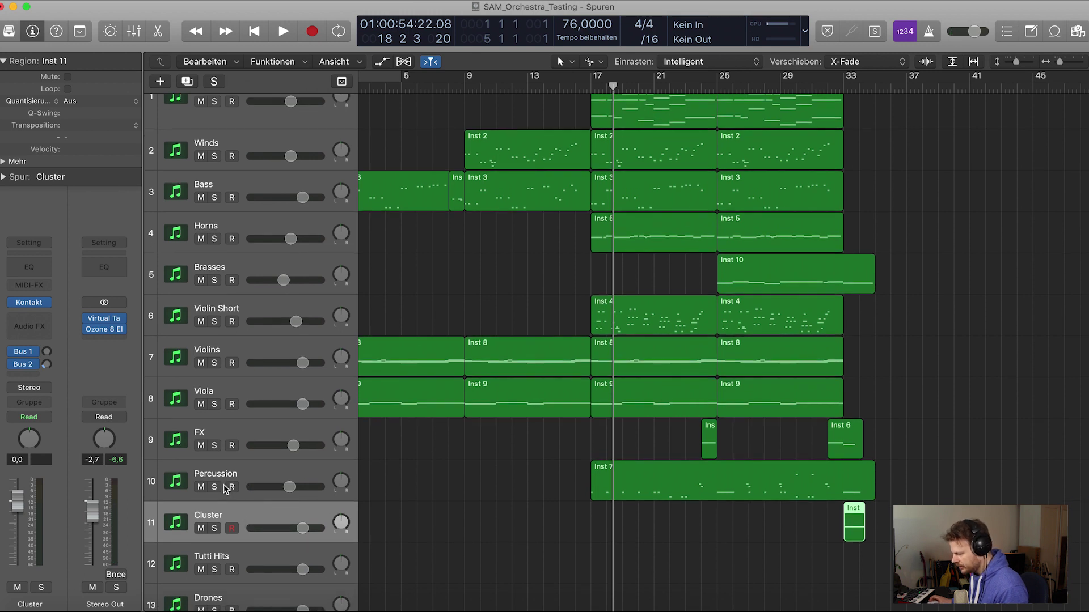
click(235, 441)
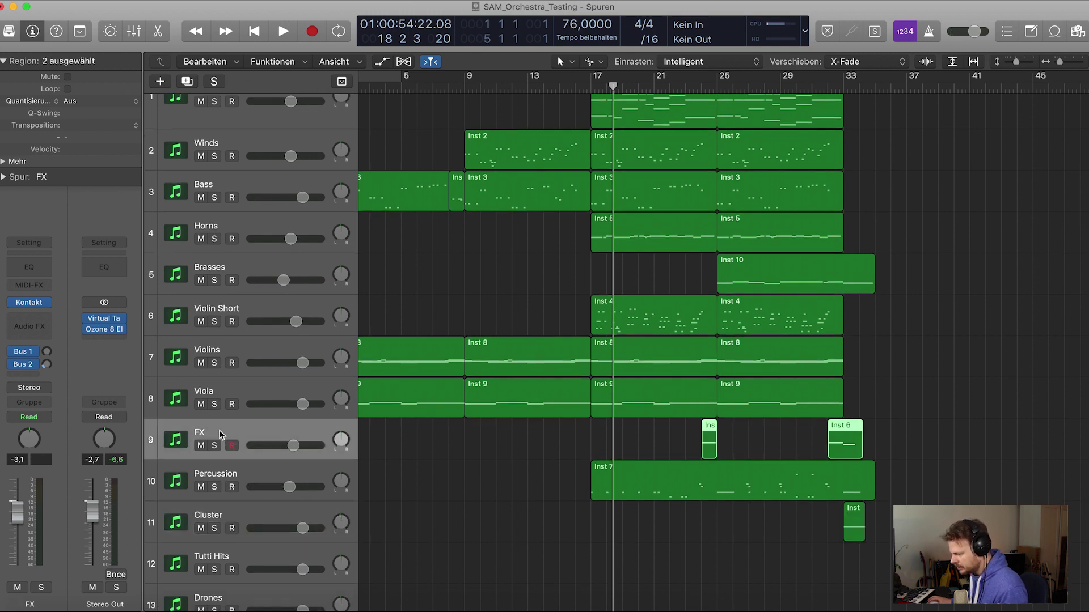
click(36, 305)
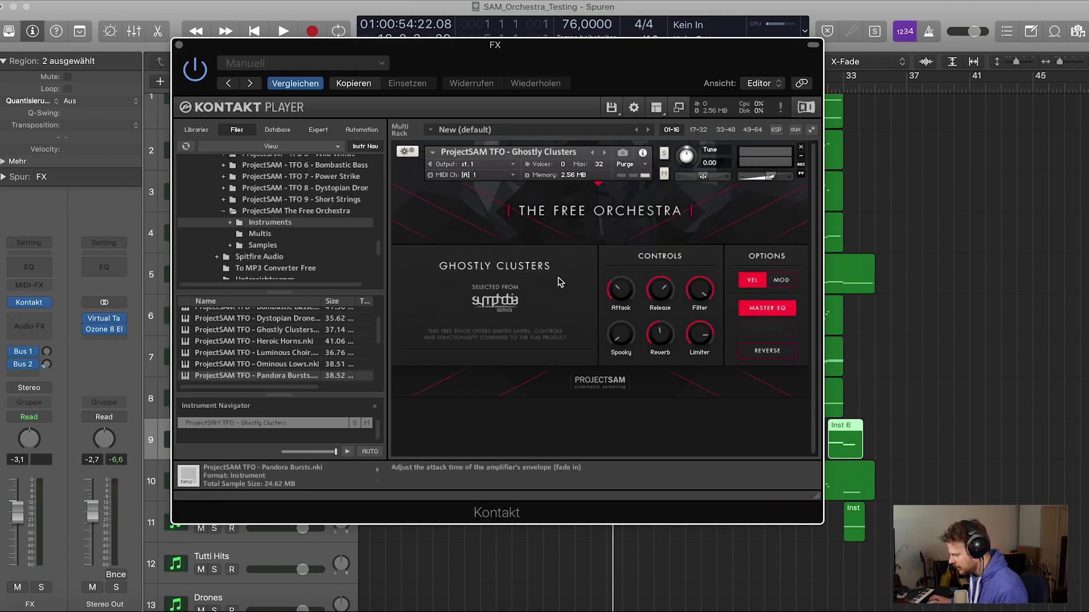
click(174, 44)
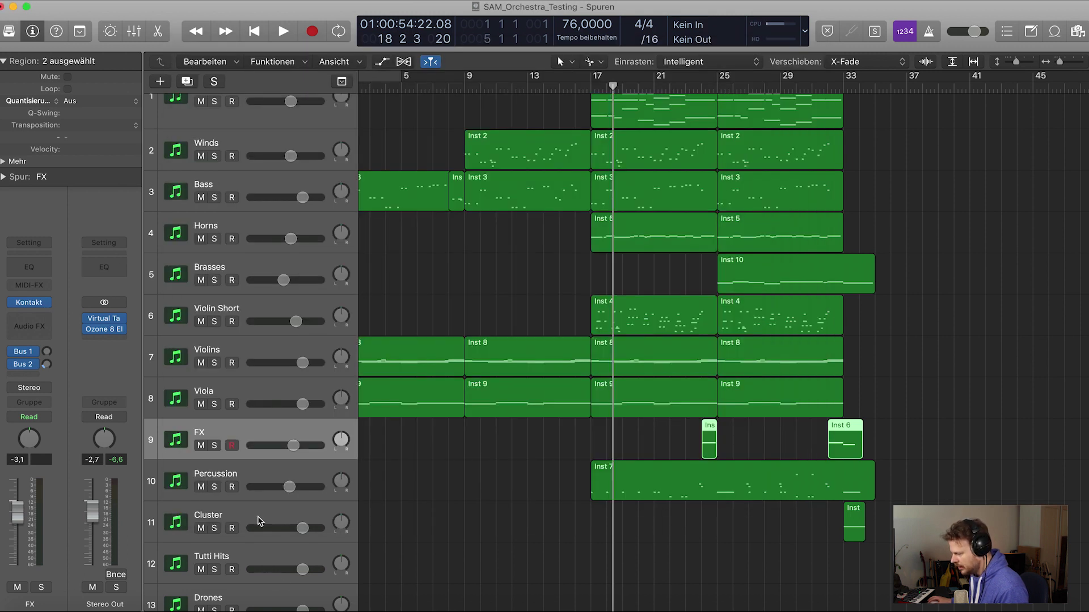
View the Kontakt instrument on the Cluster track and close its window
click(256, 515)
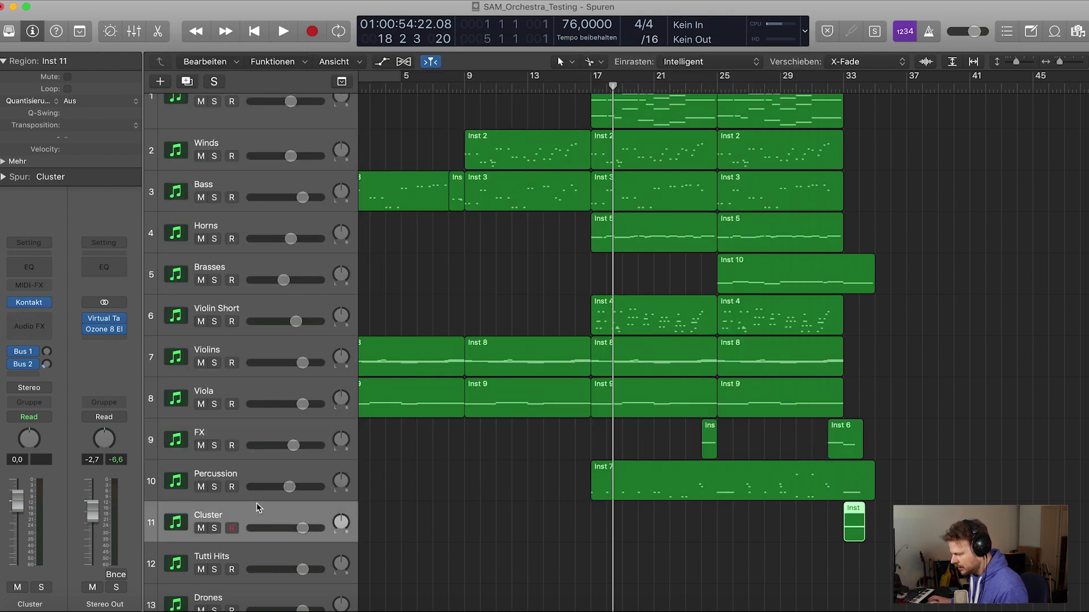
click(31, 304)
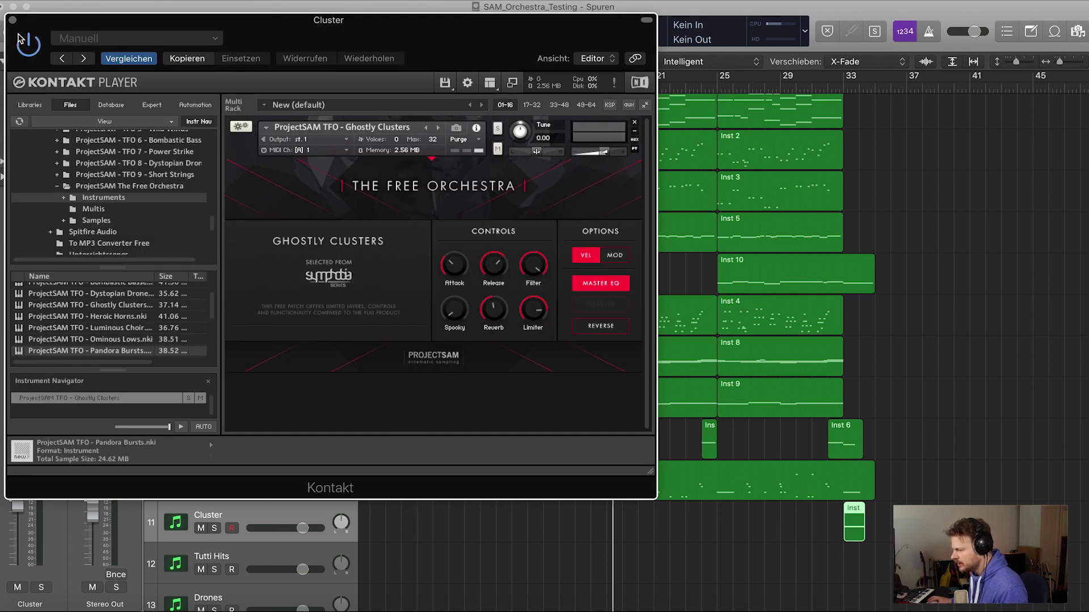
click(13, 21)
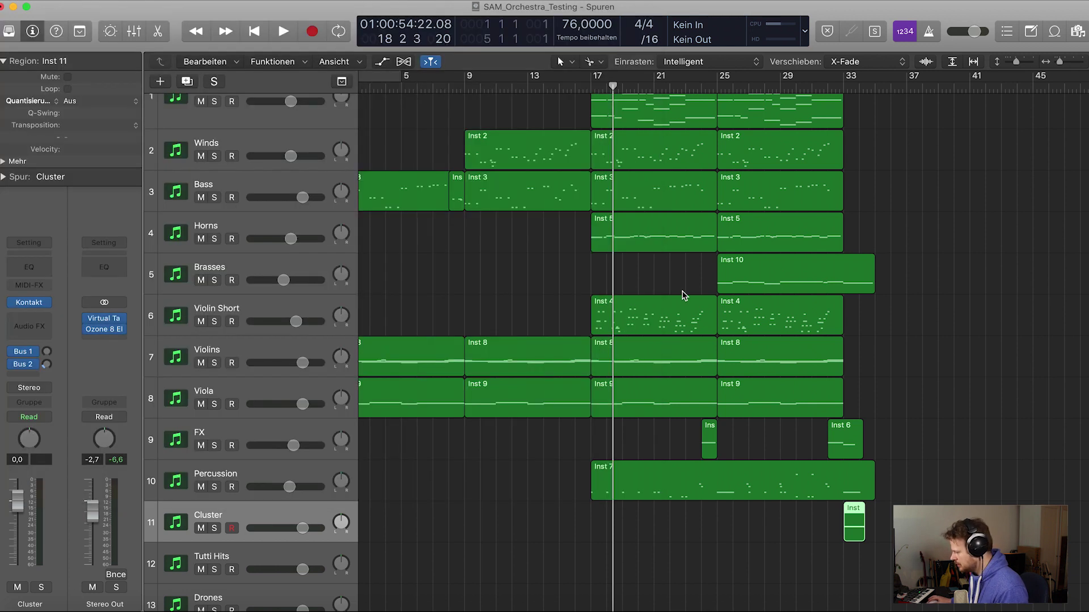
Play all tracks briefly from bar 33, where the Cluster region begins, and stop playback
click(833, 89)
click(842, 88)
key(space)
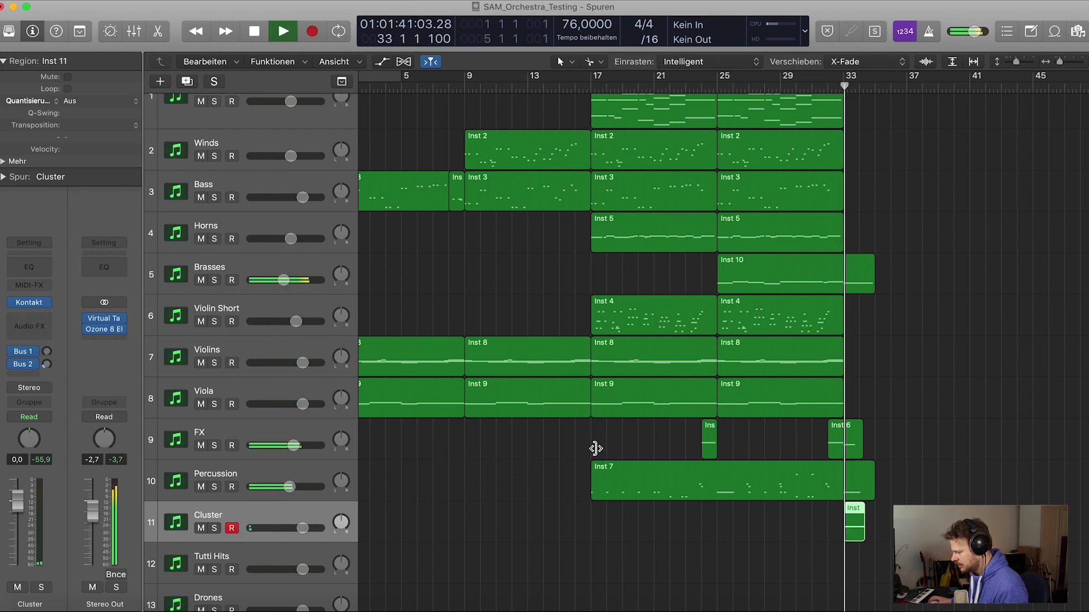
key(space)
Solo the Cluster track, play its region at bar 33, and unsolo it after stopping playback
click(214, 529)
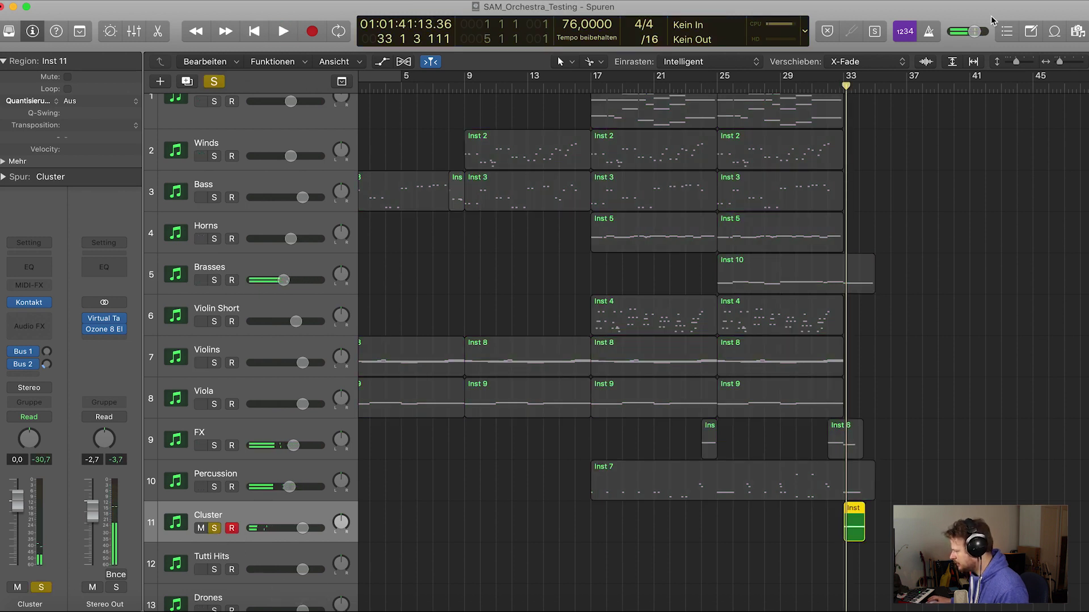
click(839, 86)
key(space)
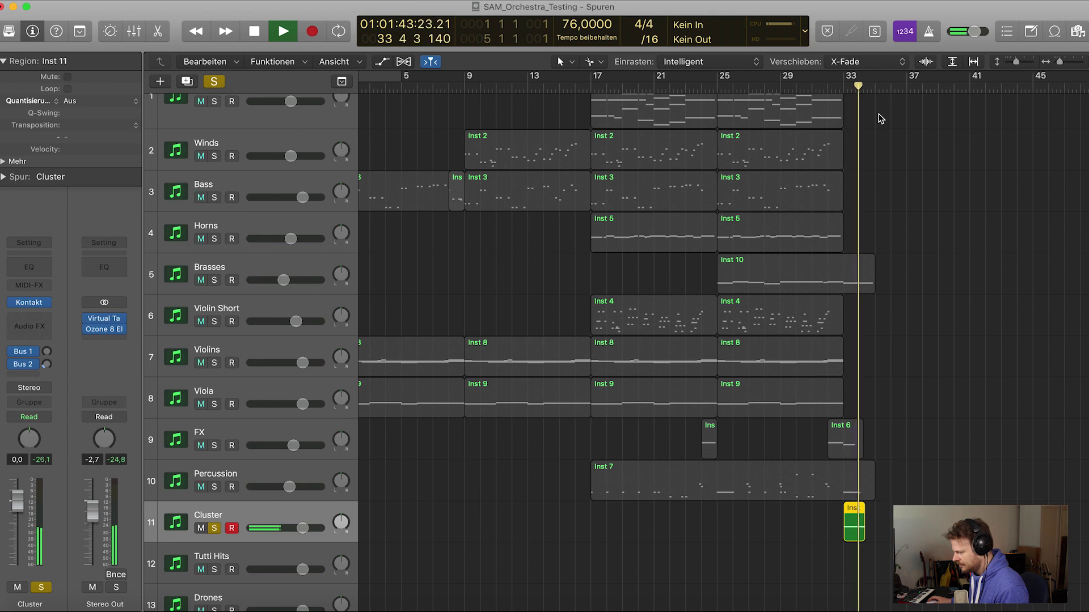
key(space)
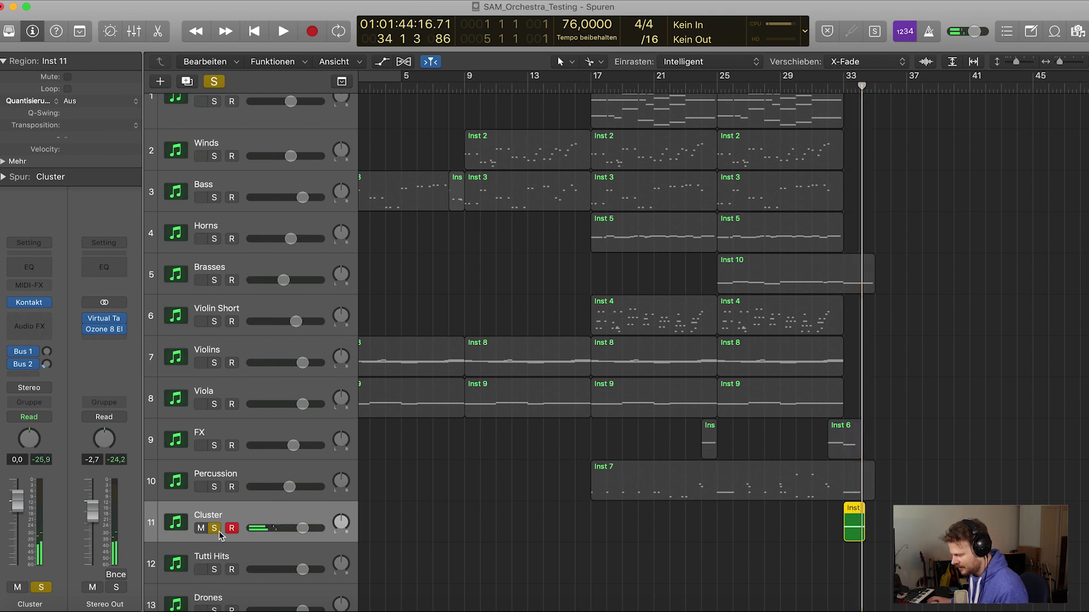
click(218, 529)
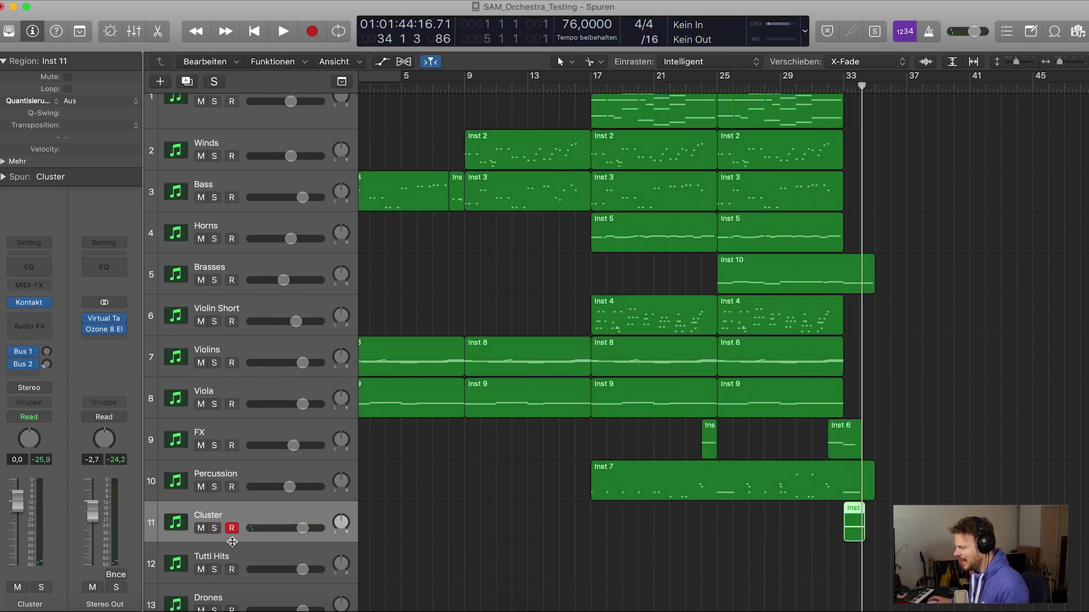
Select the Tutti Hits track
scroll(275, 556, down, 1)
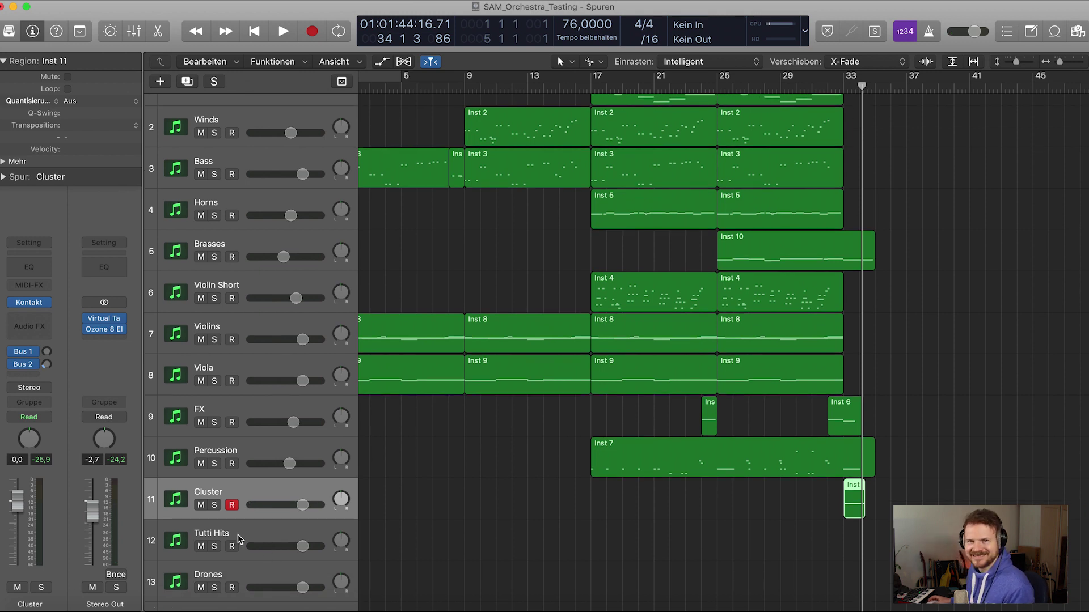
scroll(244, 539, down, 3)
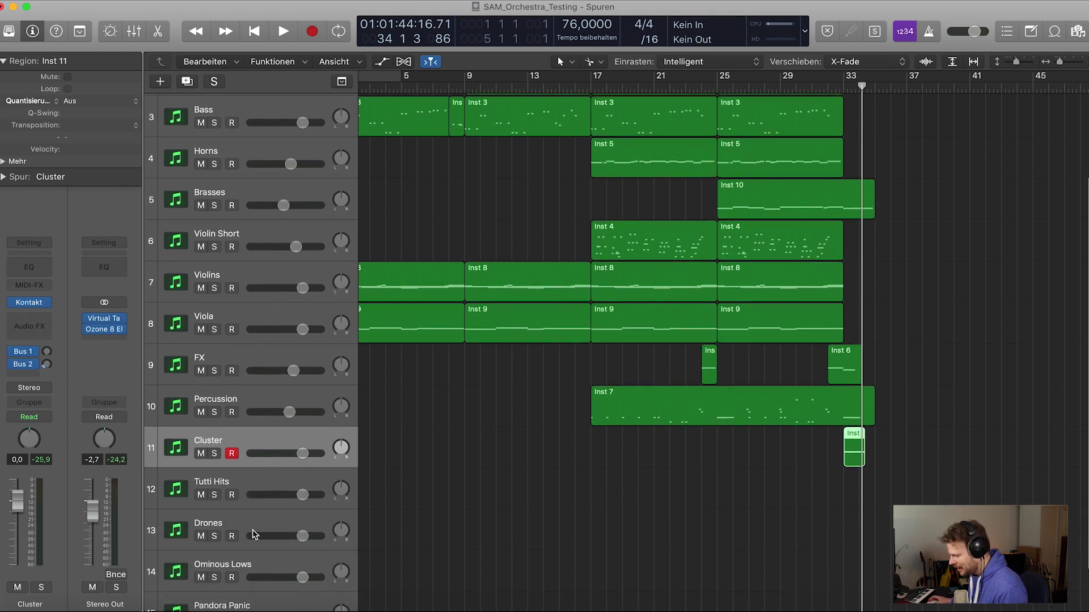
scroll(253, 535, down, 1)
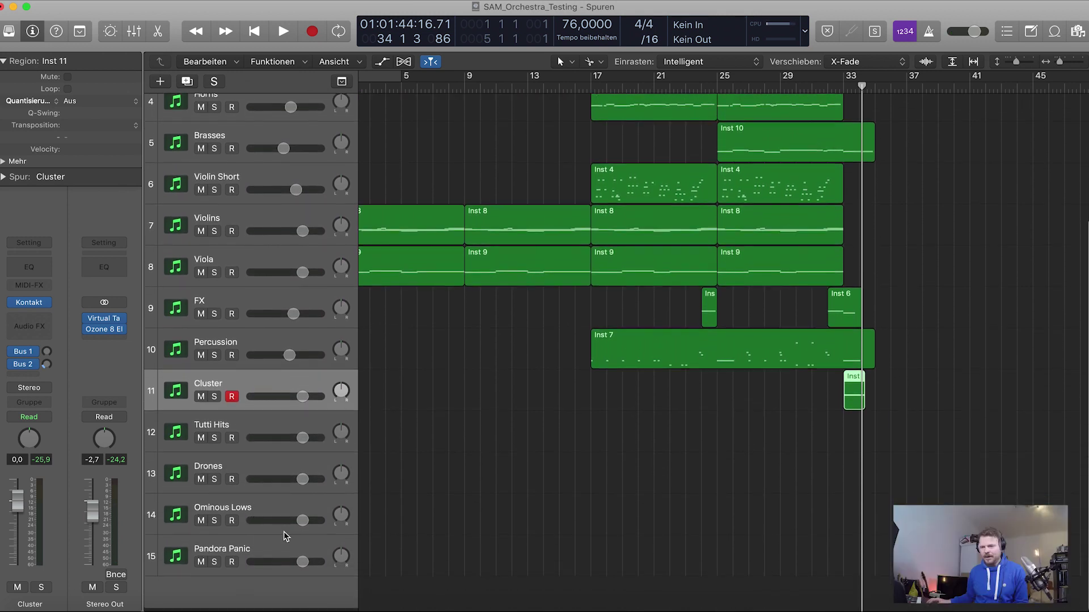
click(271, 434)
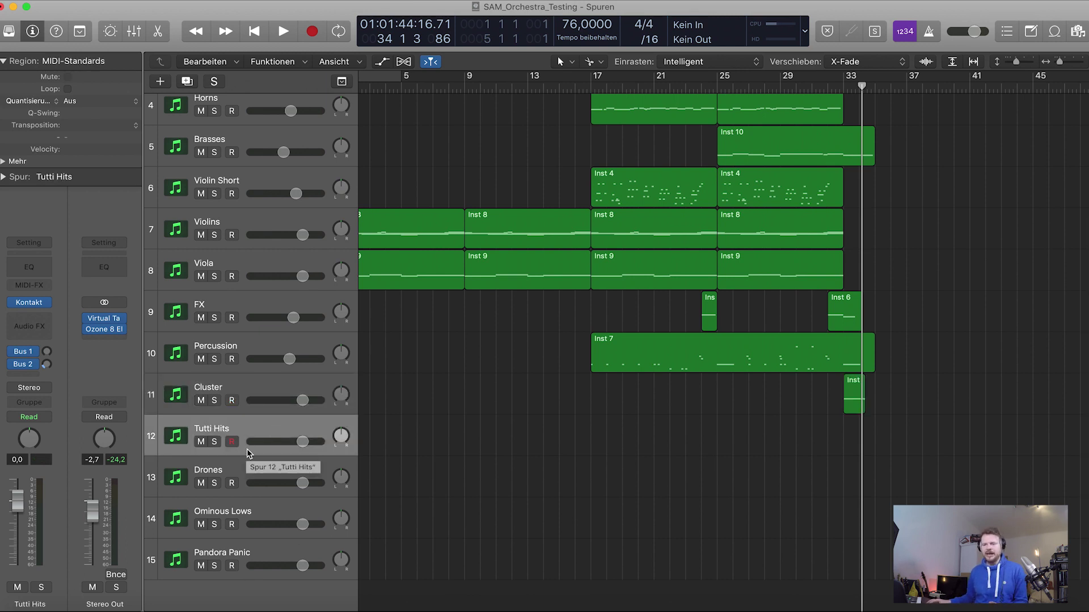
View the Kontakt instrument on the Tutti Hits track and close its window
click(40, 303)
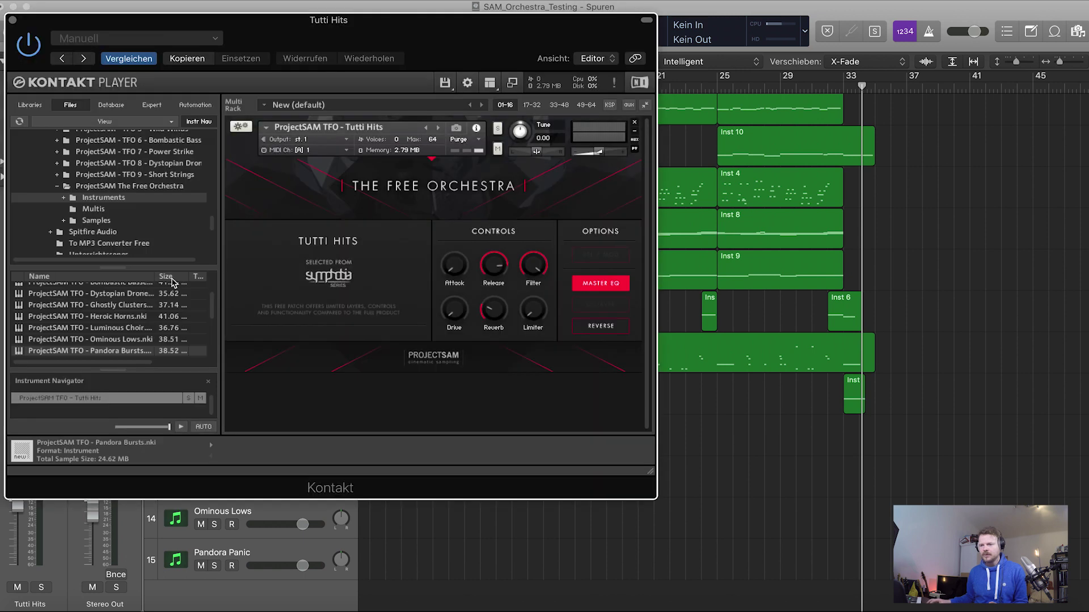
click(13, 21)
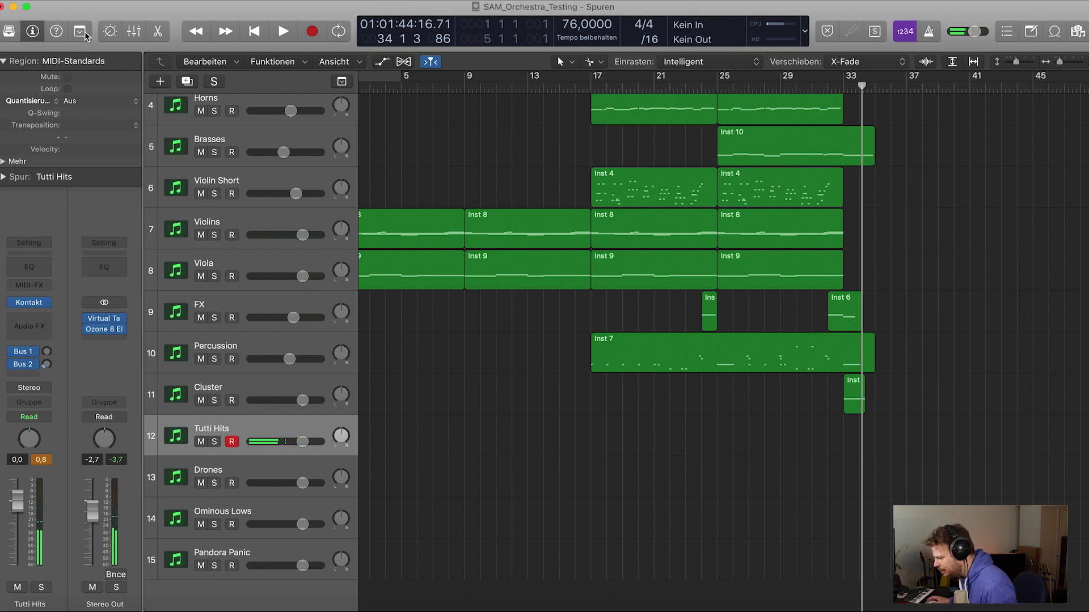
Record a short hit at bar 25 on the Tutti Hits track, starting from bar 24, and quantize it to 1/16 notes
click(715, 87)
click(702, 87)
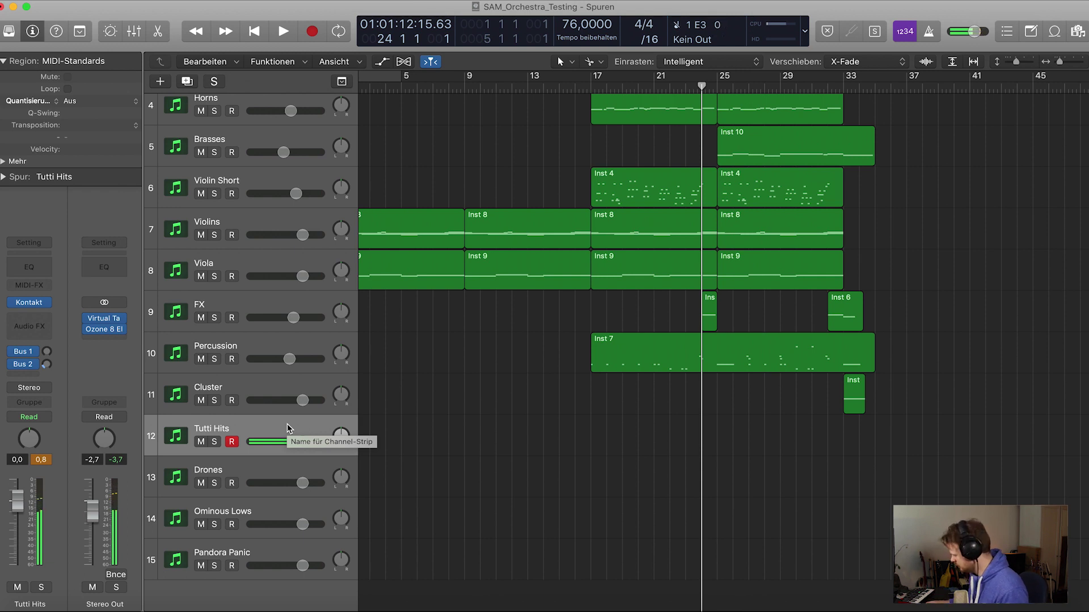
key(r)
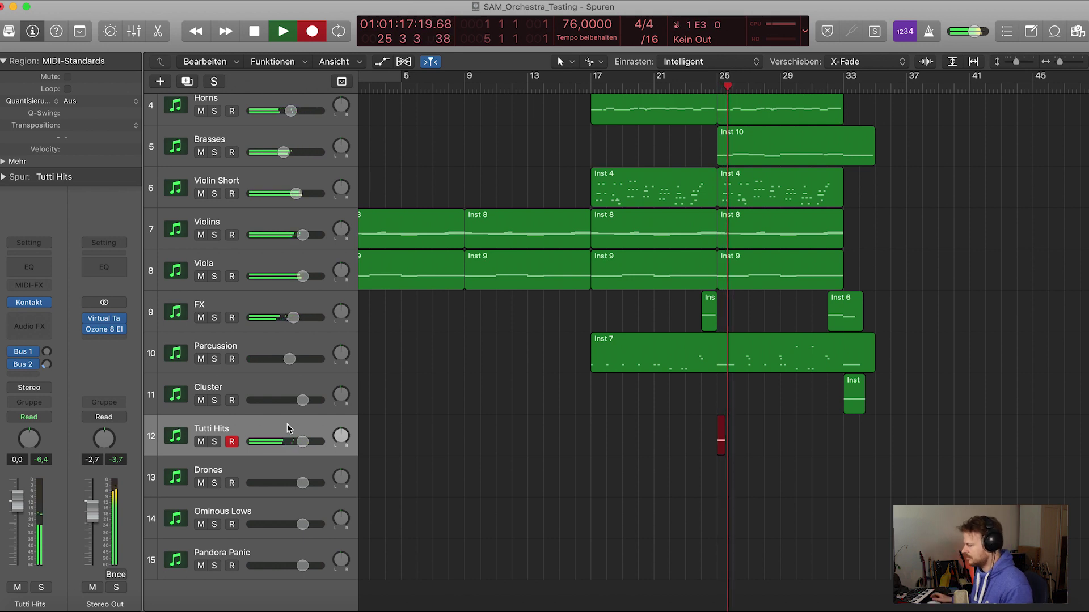
key(space)
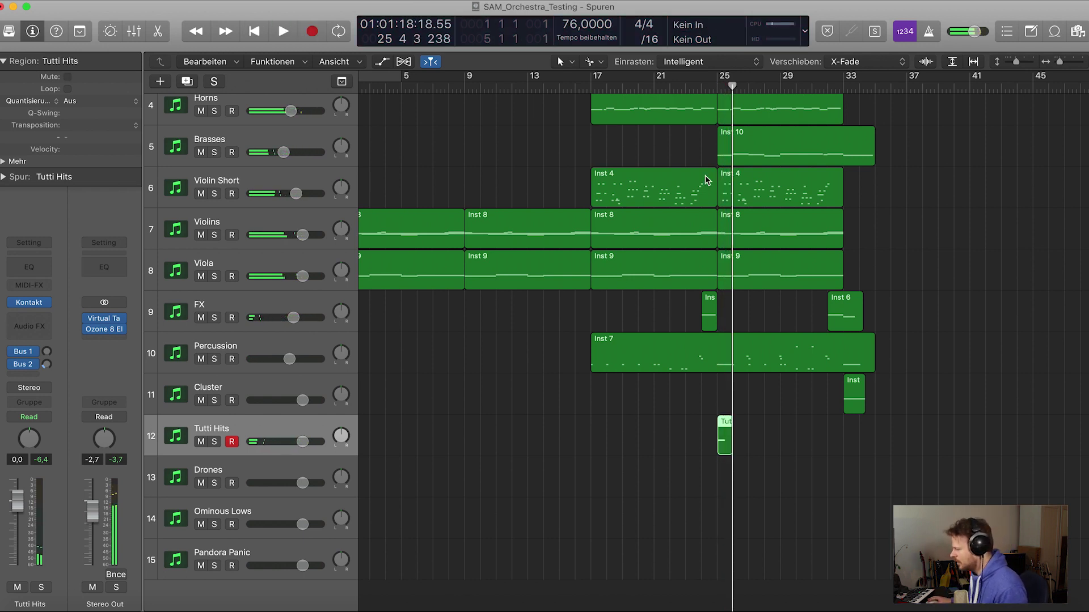
key(q)
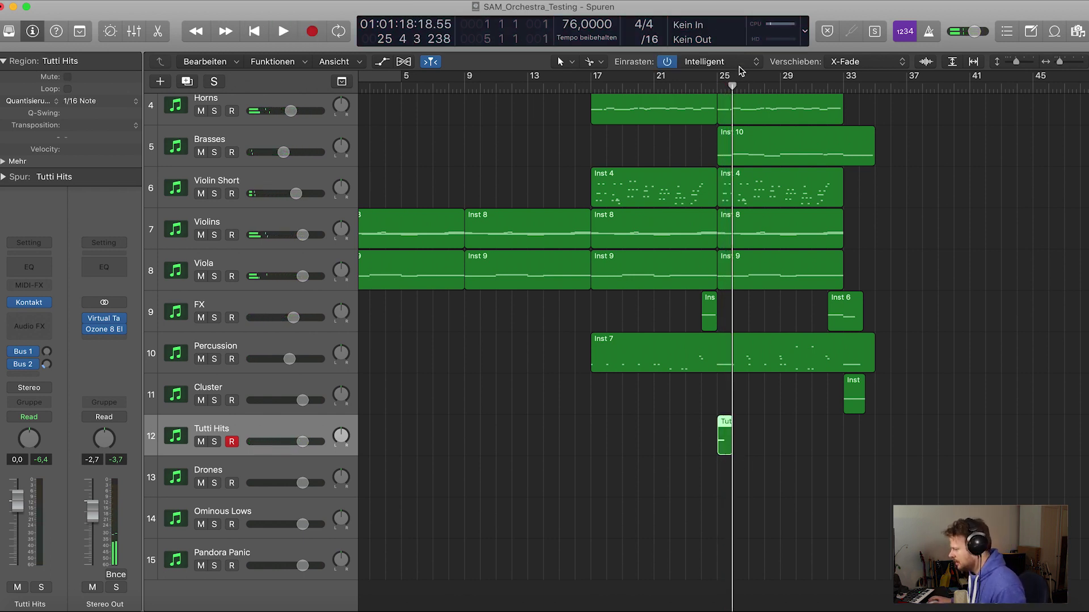
Lower the Tutti Hits track volume to -1.3 dB while playing the recorded hit from bar 25, and stop playback
click(717, 88)
key(space)
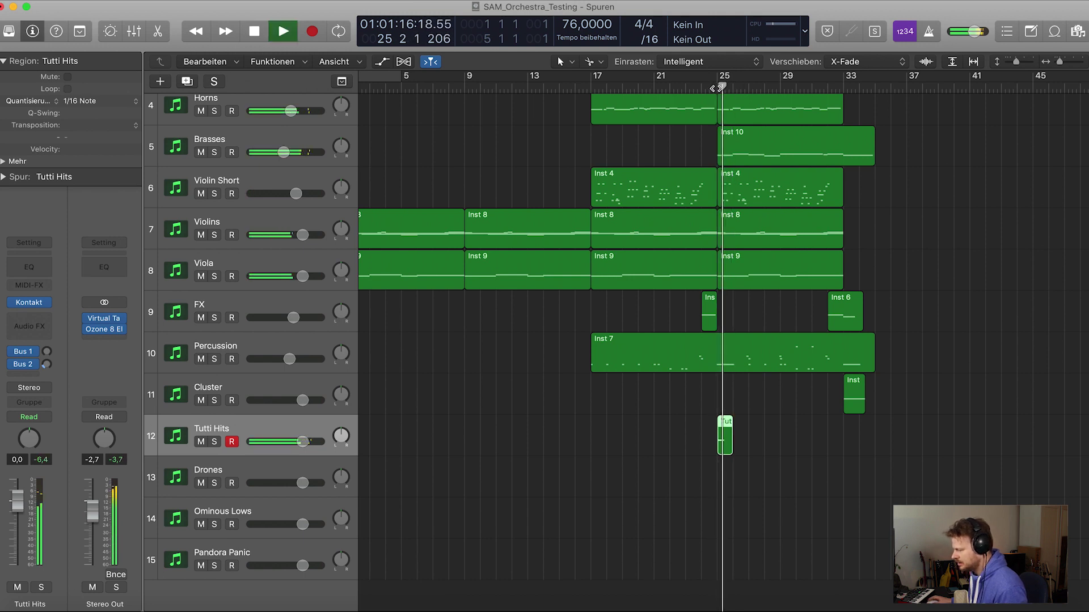
drag(303, 442, 299, 442)
key(space)
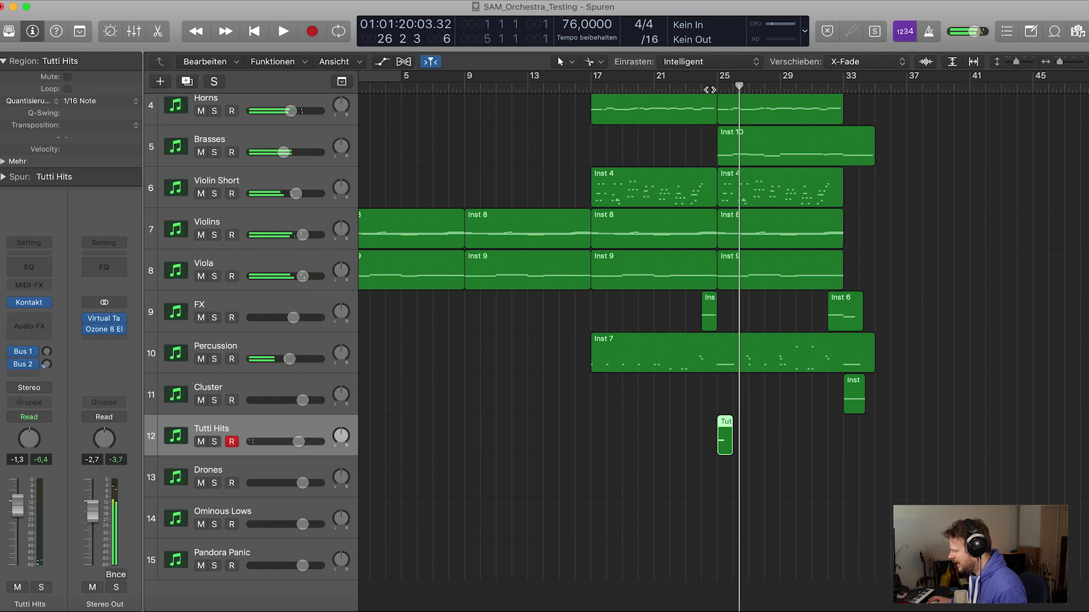
Play all tracks from bar 24 through the recorded Tutti Hits region and stop playback
click(712, 91)
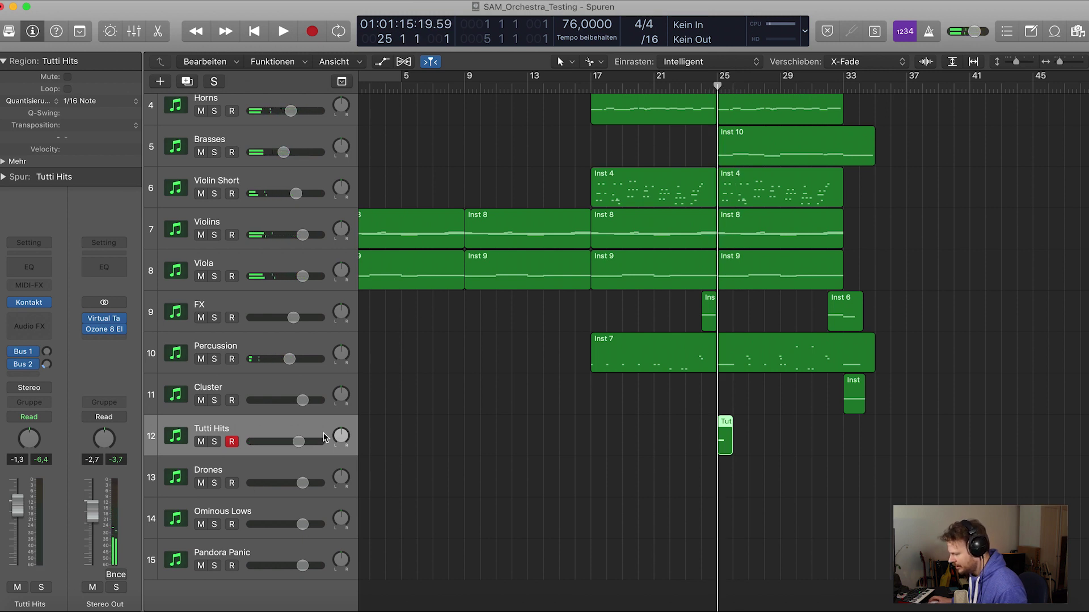
click(709, 91)
key(space)
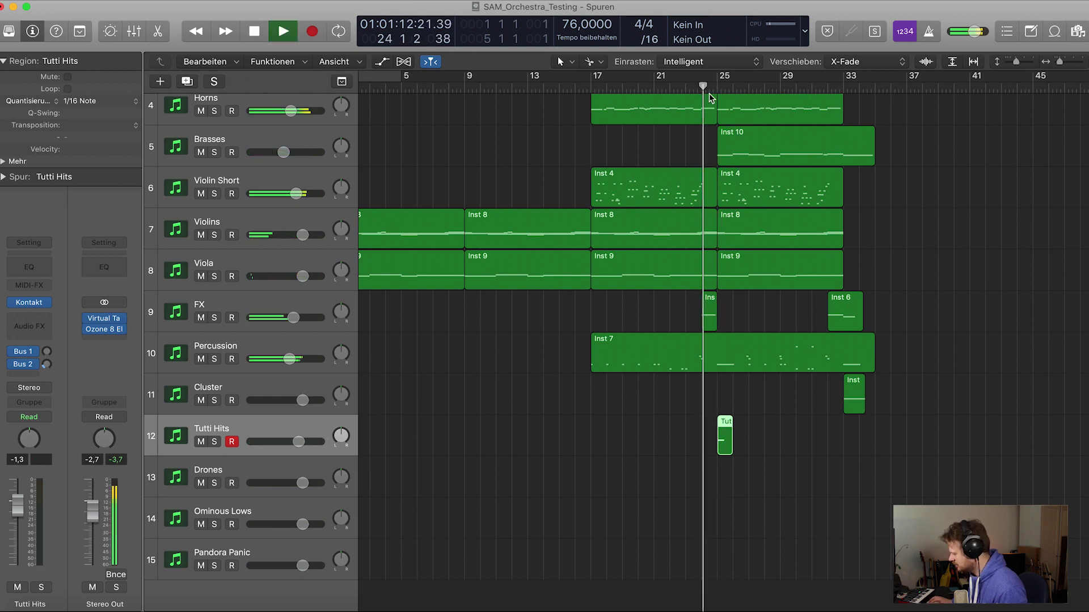
scroll(709, 96, up, 3)
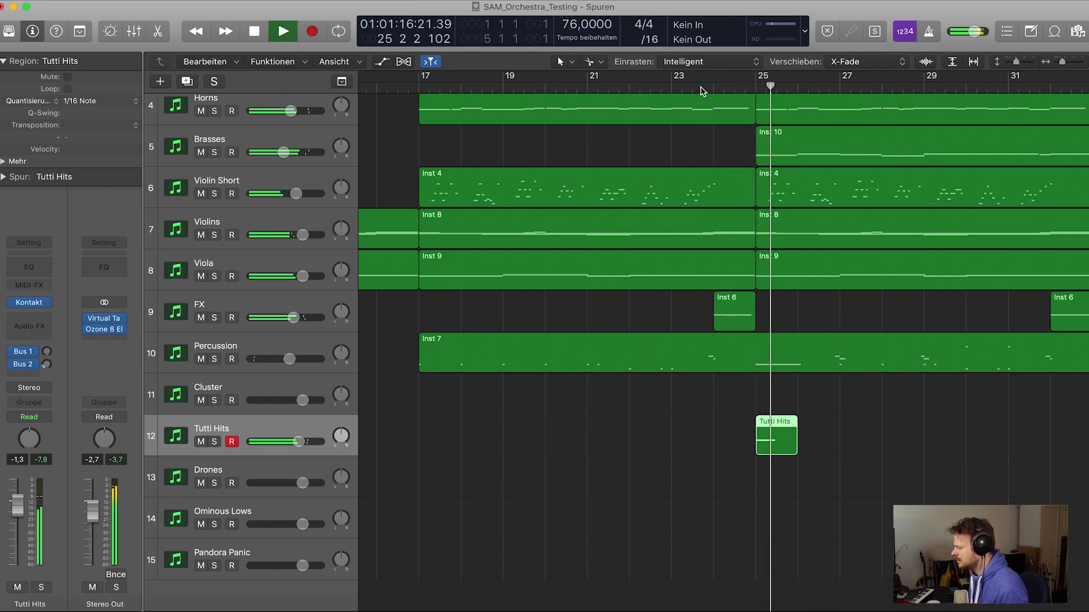
scroll(701, 88, down, 3)
key(space)
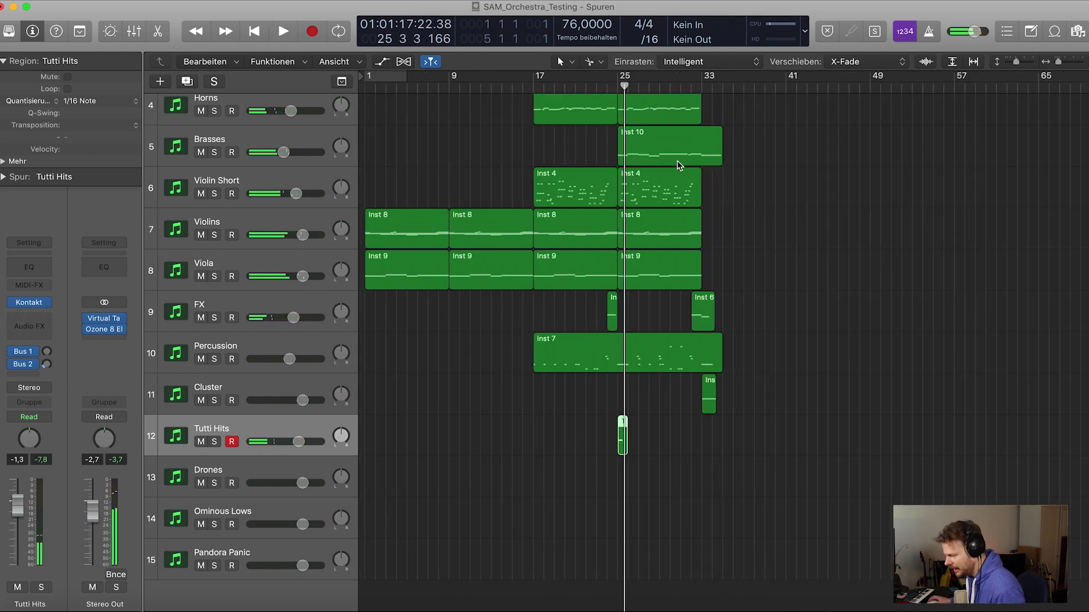
Select the Drones track, view its Dystopian Drones patch in Kontakt, and close the instrument window
click(273, 479)
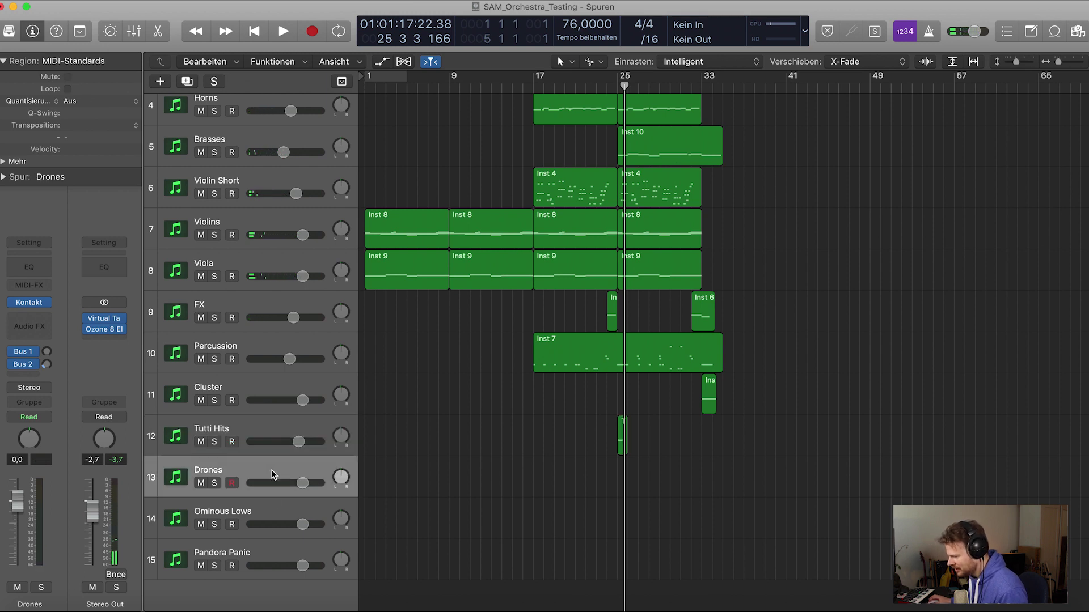
click(35, 304)
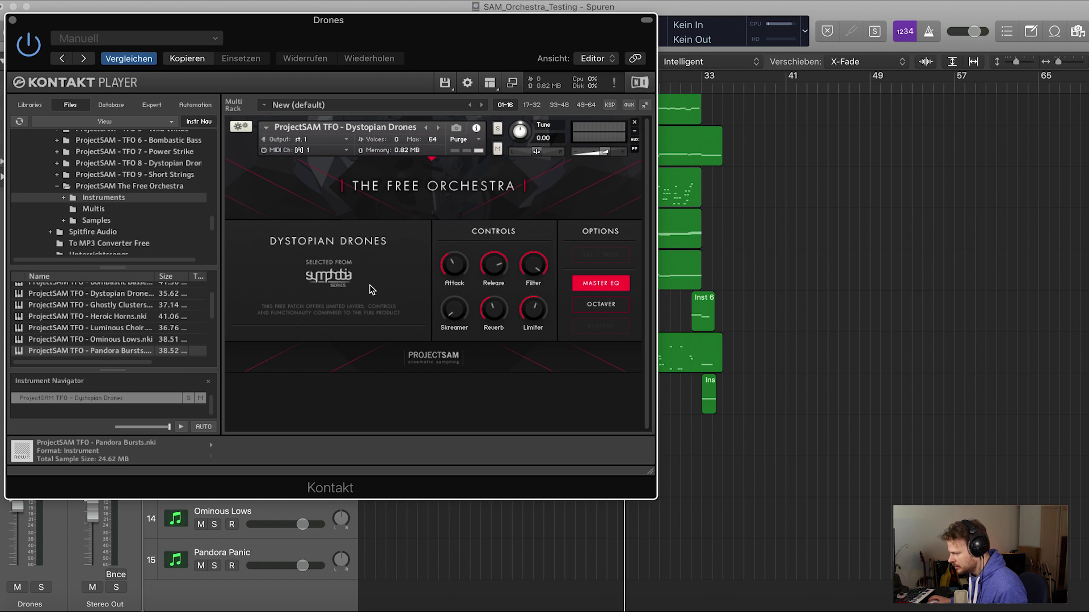
click(12, 20)
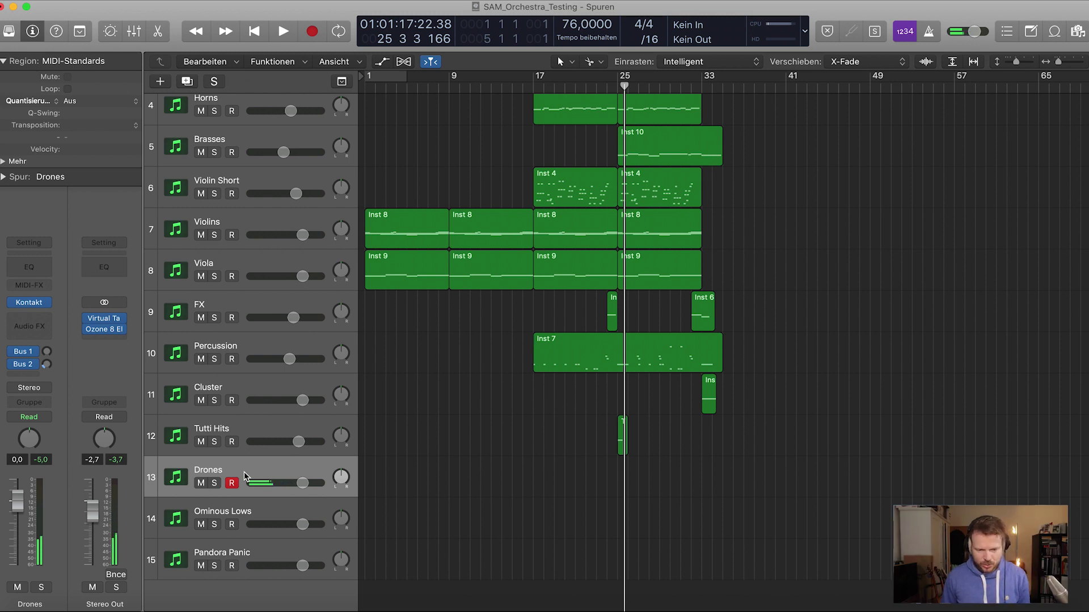
Select the Ominous Lows track, view its Kontakt patch, and close the instrument window
click(274, 508)
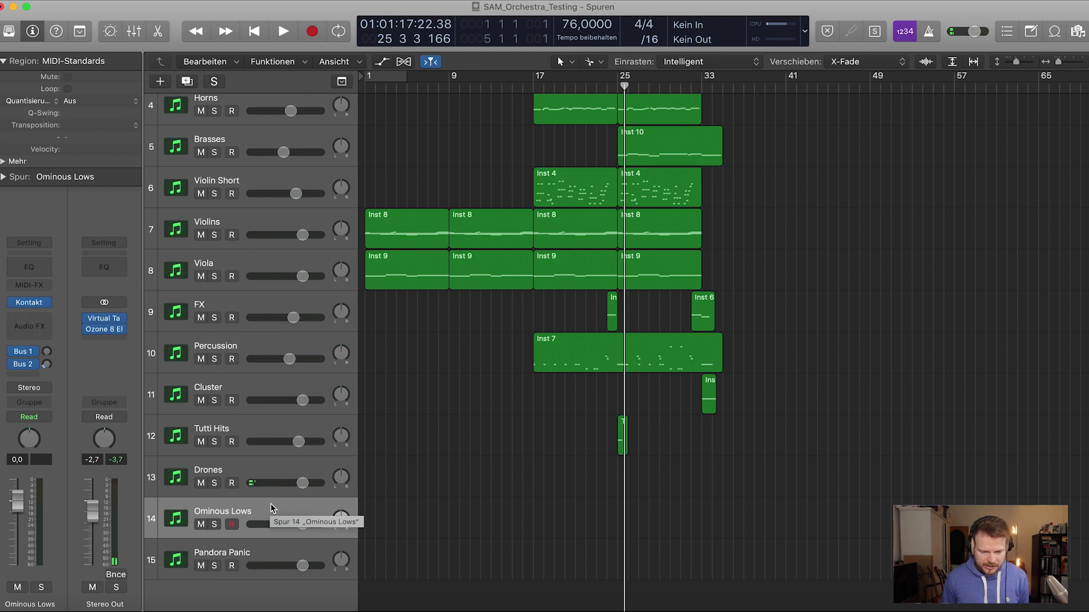
click(34, 307)
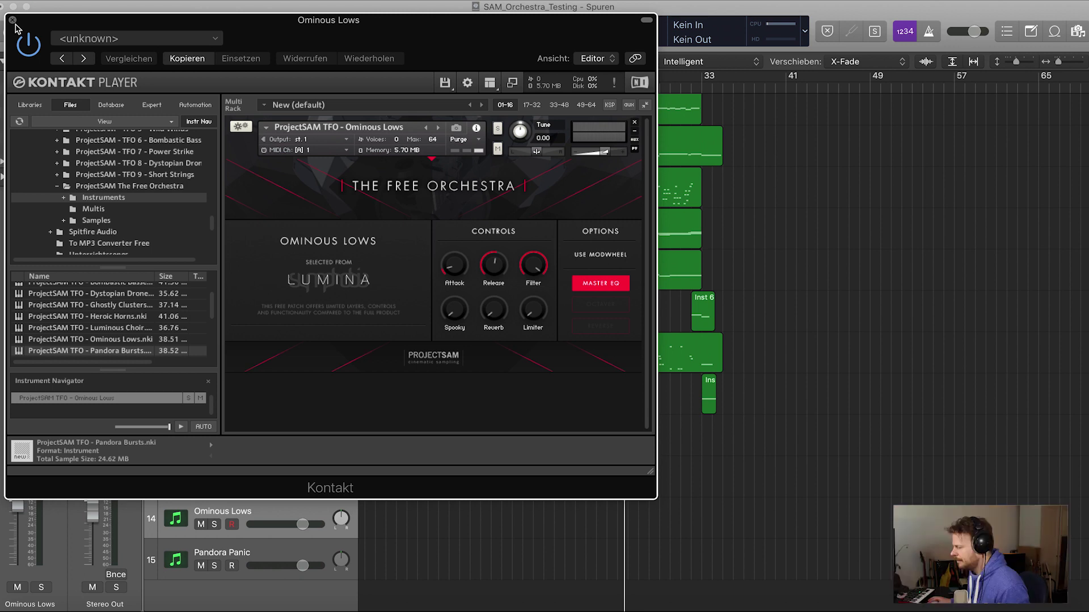
click(11, 20)
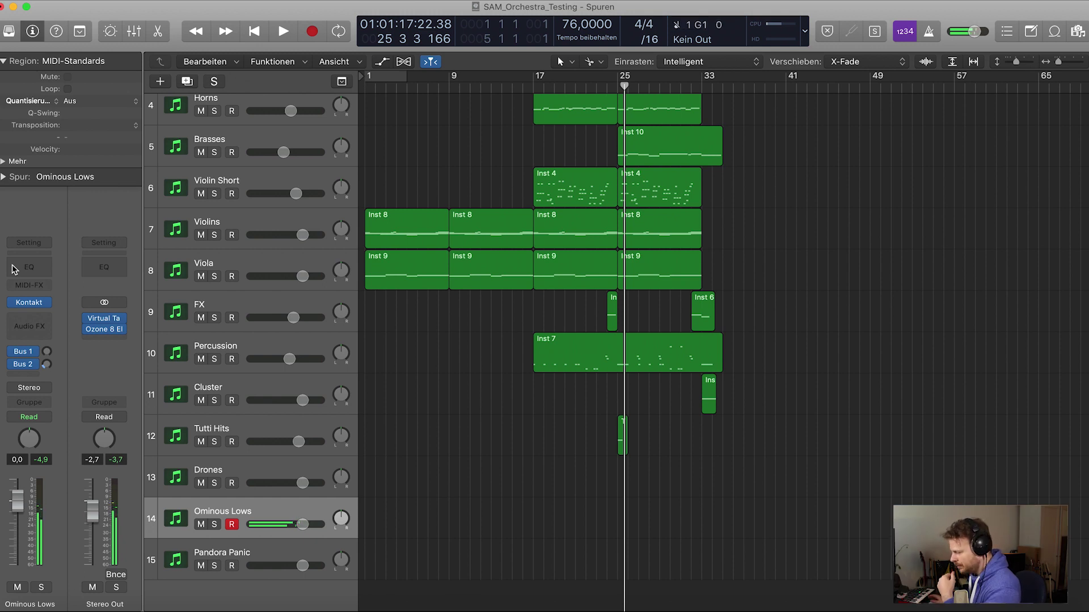
Return to the Bass track and select it to play its instrument live
click(253, 435)
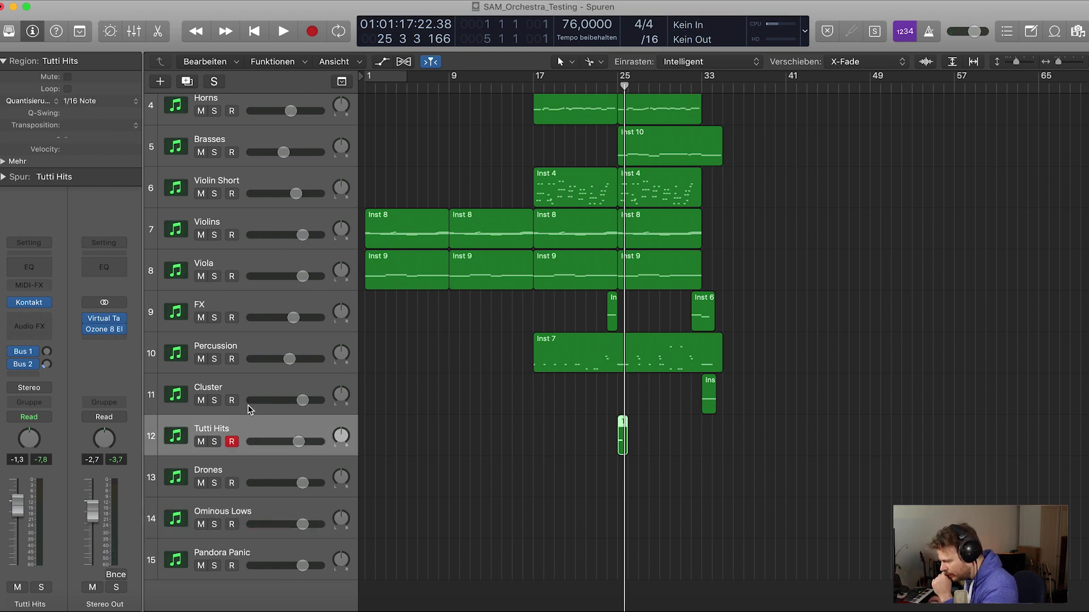
scroll(249, 403, up, 5)
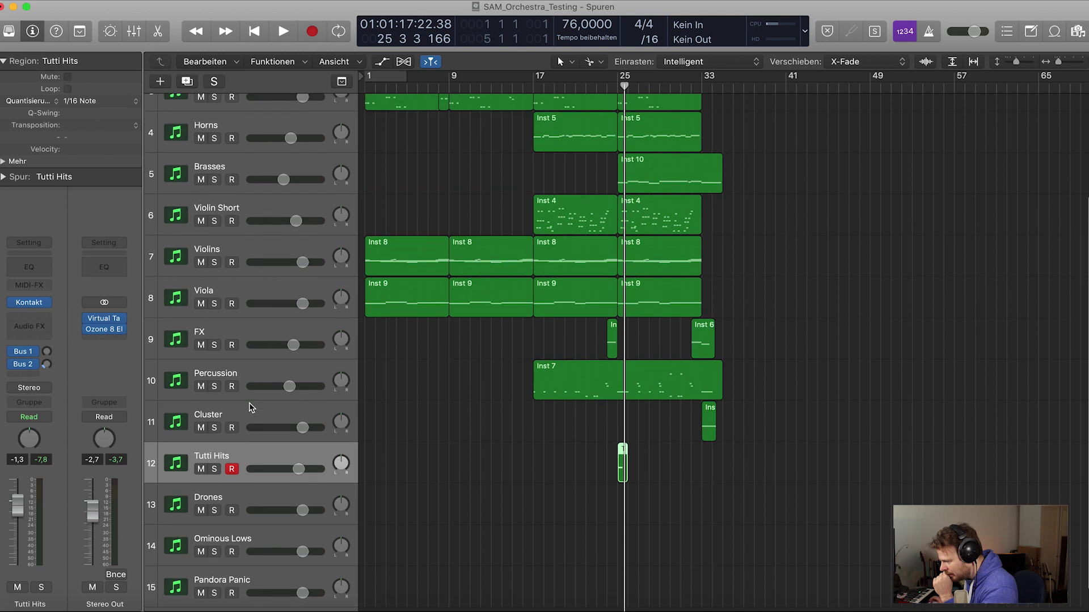
scroll(250, 403, up, 2)
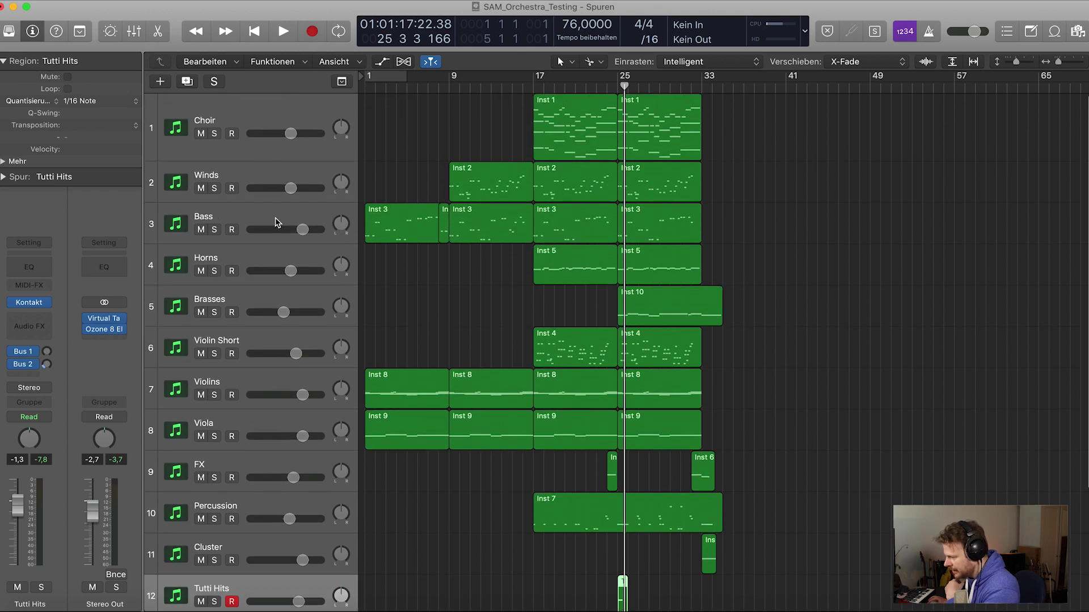
click(248, 210)
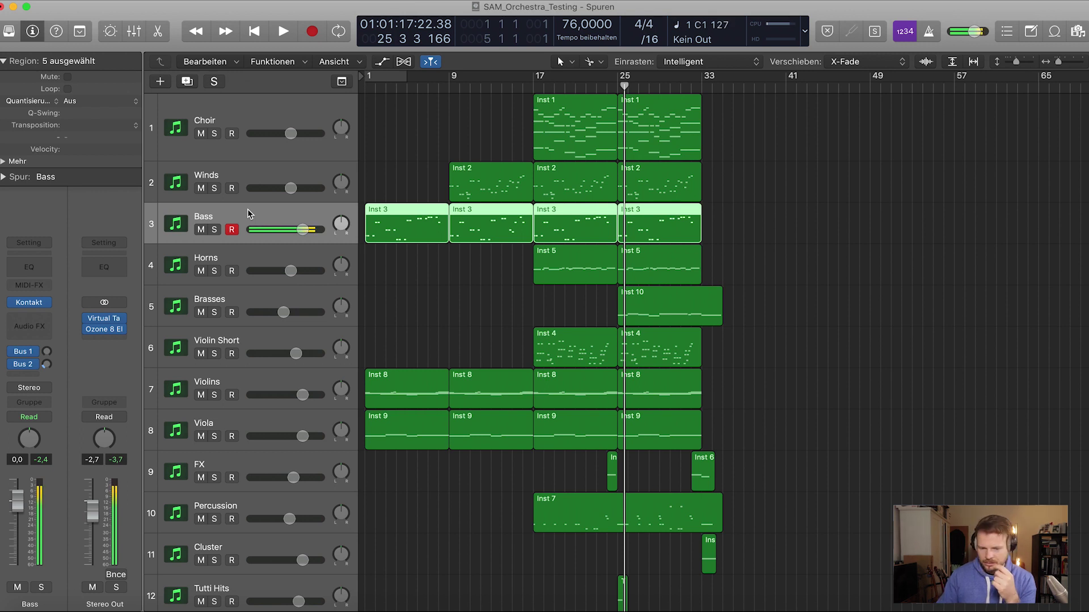
Select the Pandora Panic track, view its Kontakt patch, and close the instrument window
scroll(266, 284, down, 2)
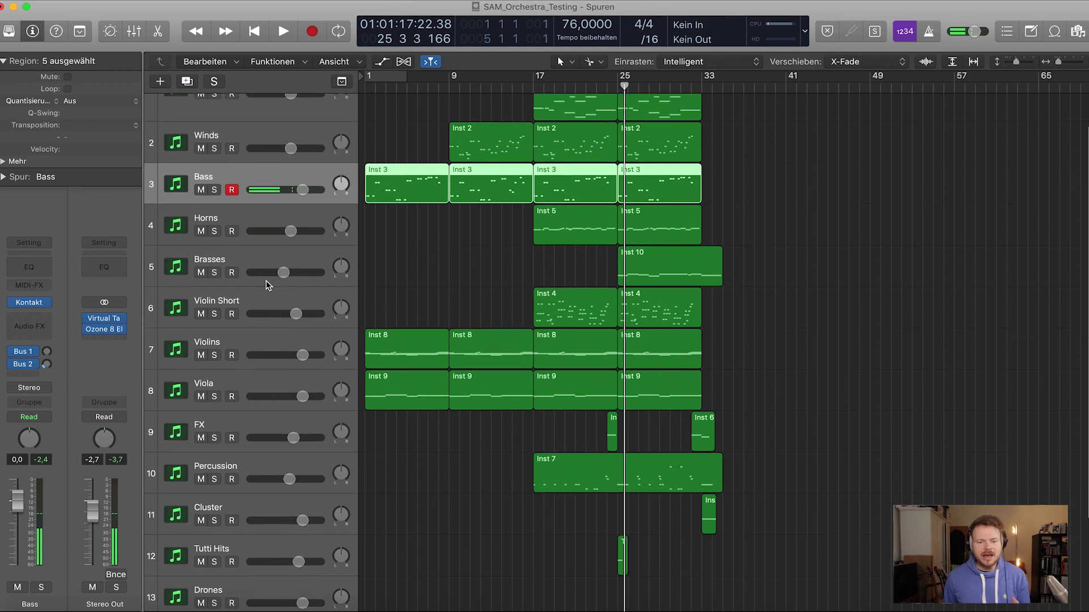
scroll(267, 284, down, 6)
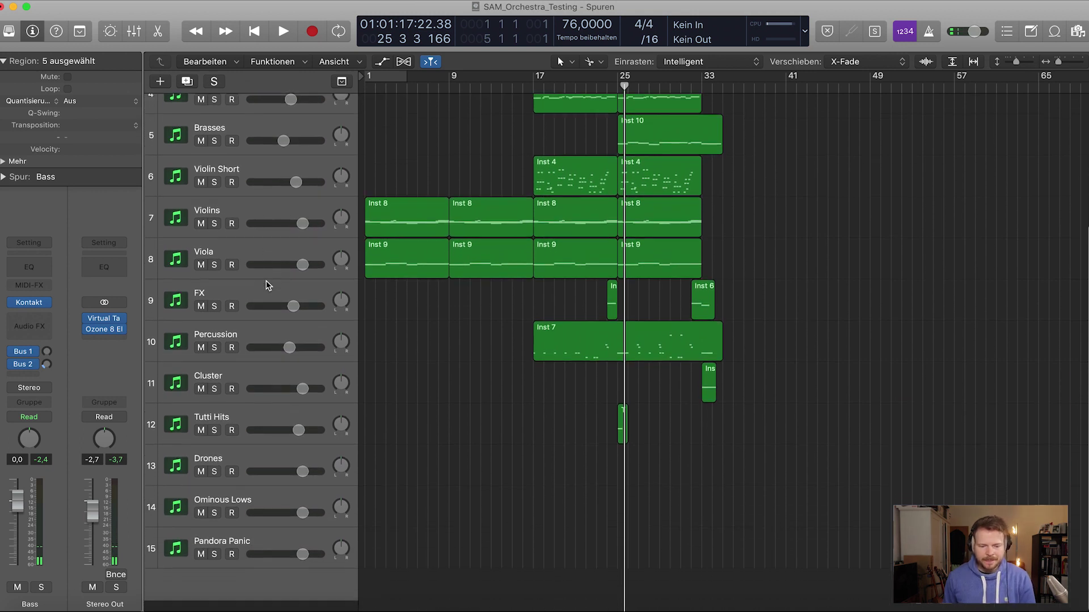
scroll(266, 285, up, 1)
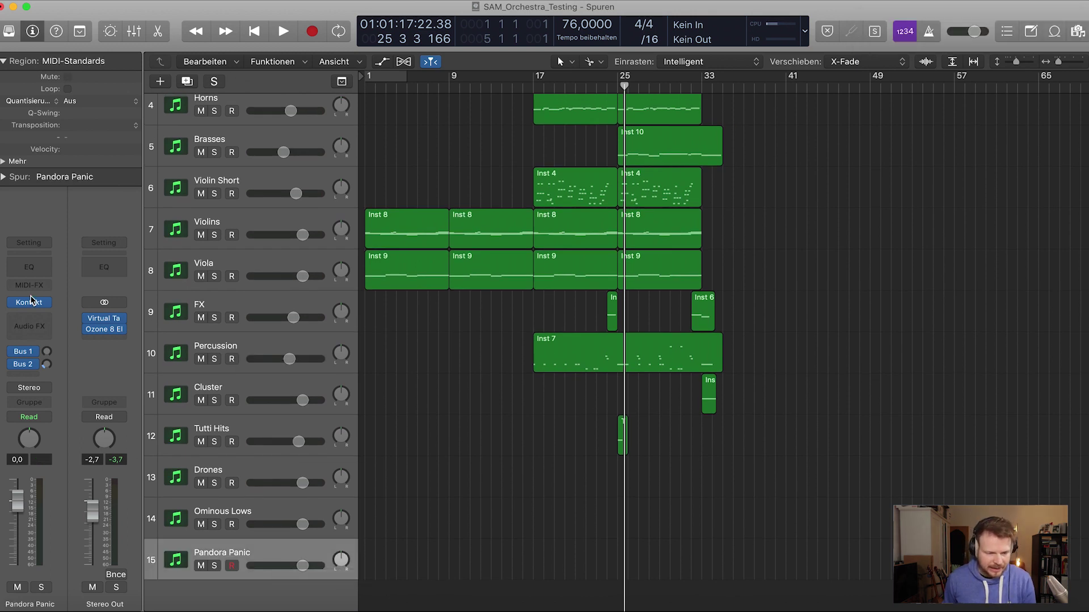
mouse_move(35, 305)
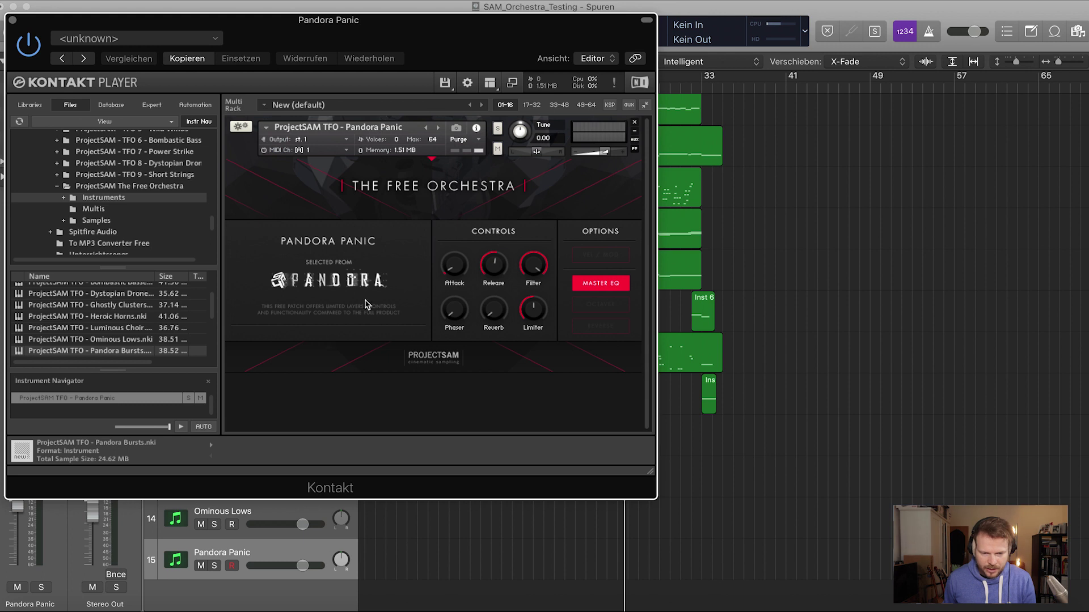
click(13, 22)
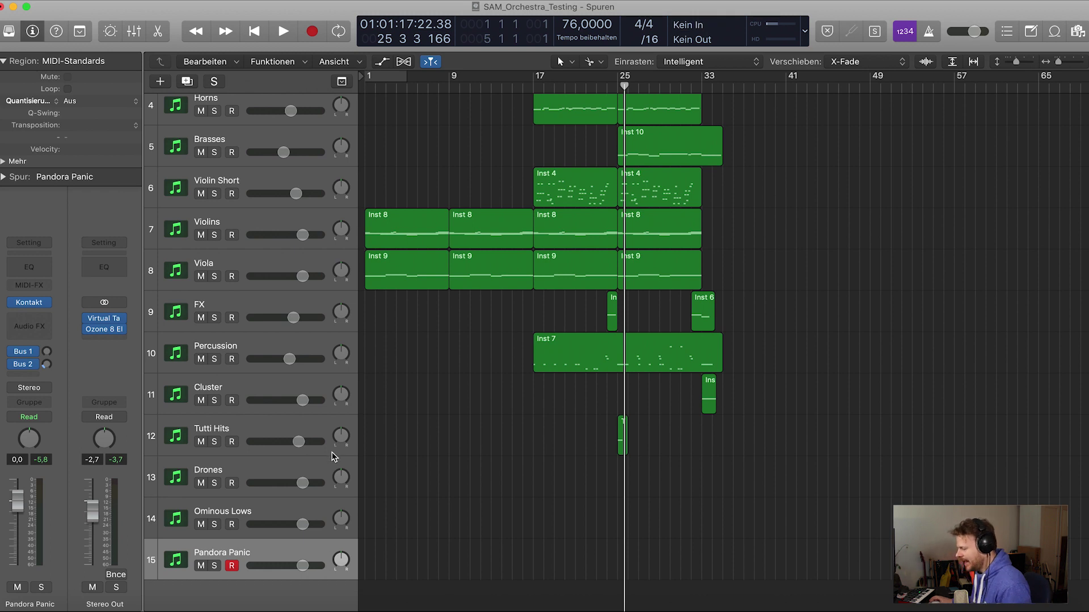
Play the whole arrangement with all tracks from the beginning of bar 1
scroll(333, 458, up, 5)
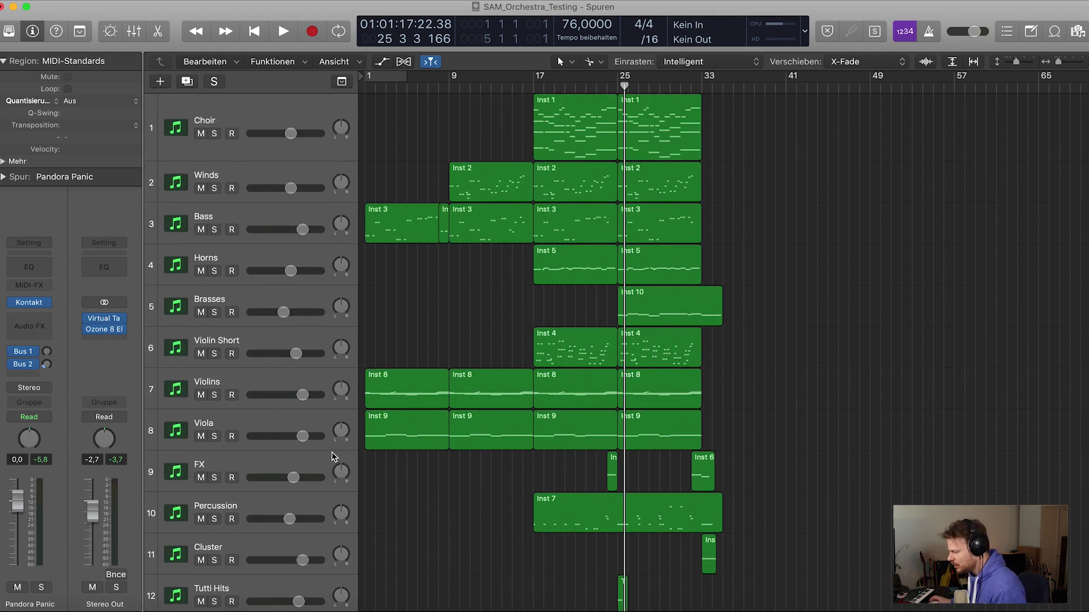
scroll(333, 458, down, 6)
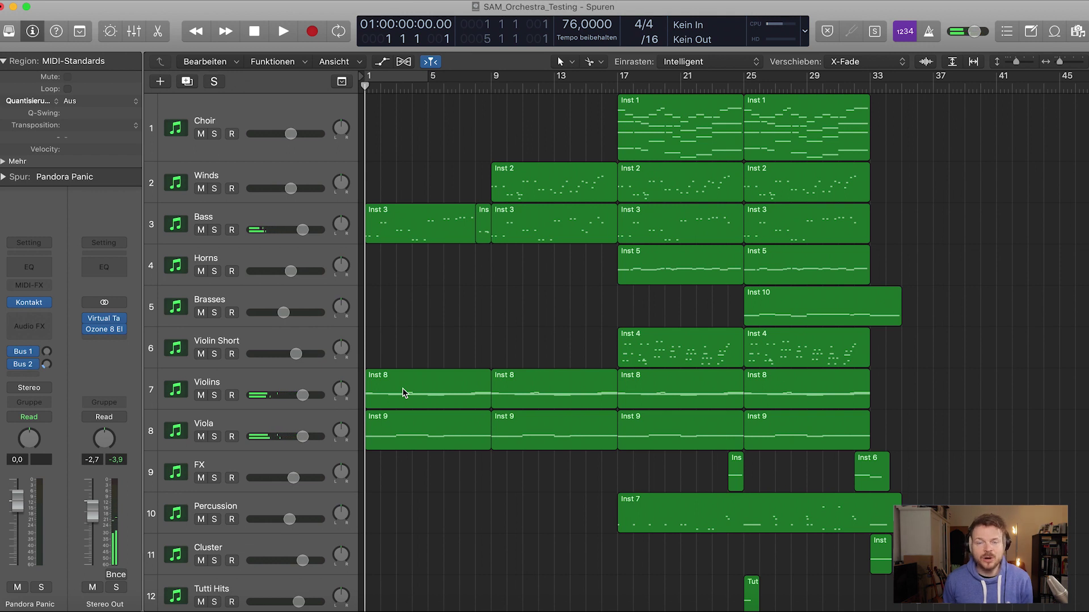
key(space)
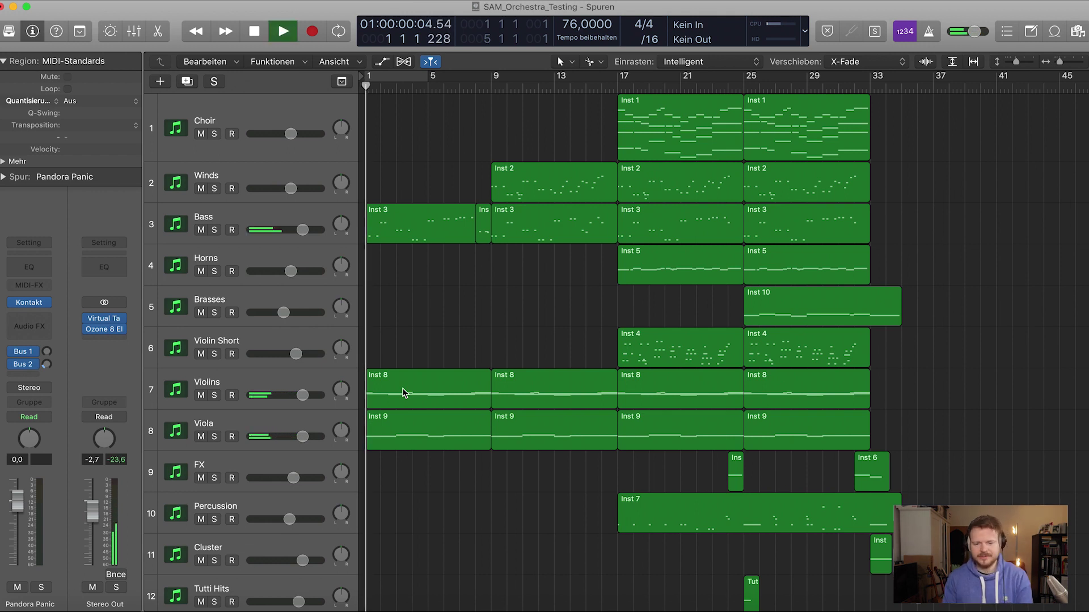